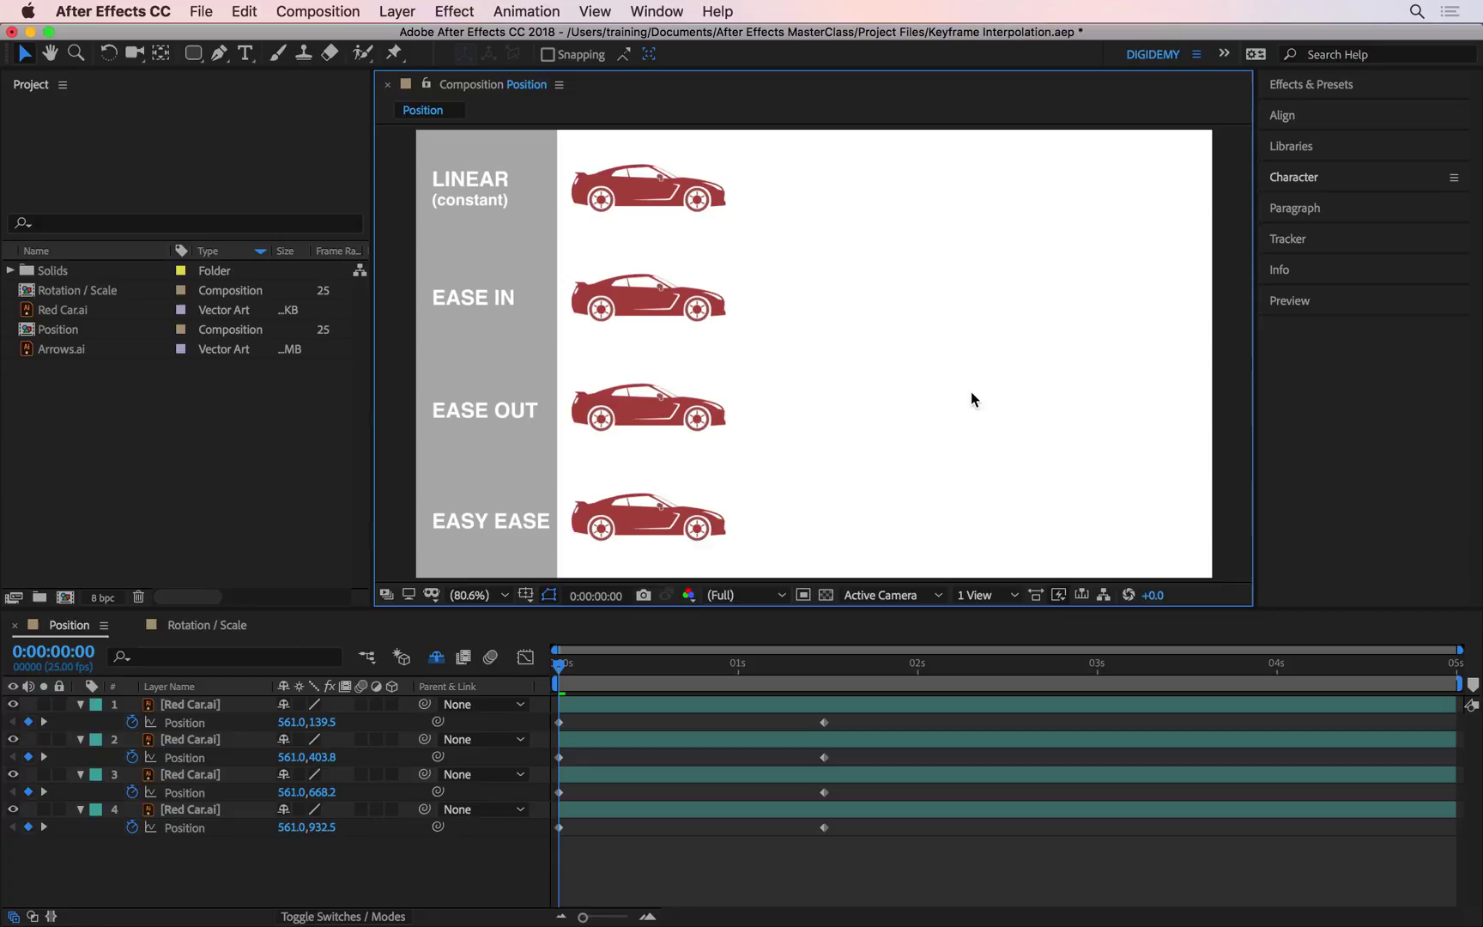
Preview the car animation, then return to the start of the composition.
key("space")
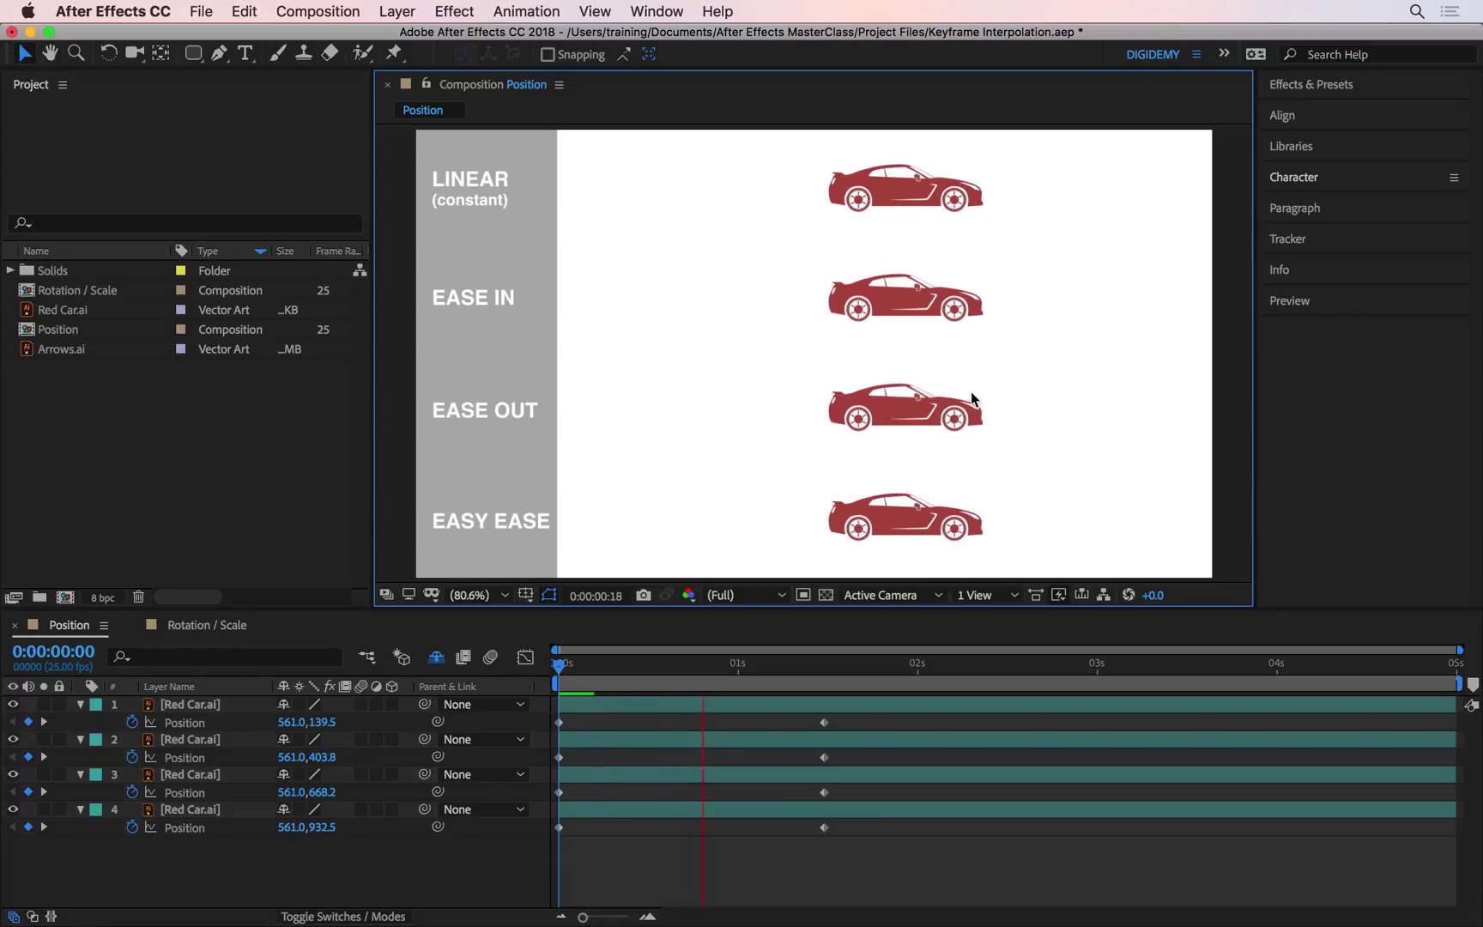
key("space")
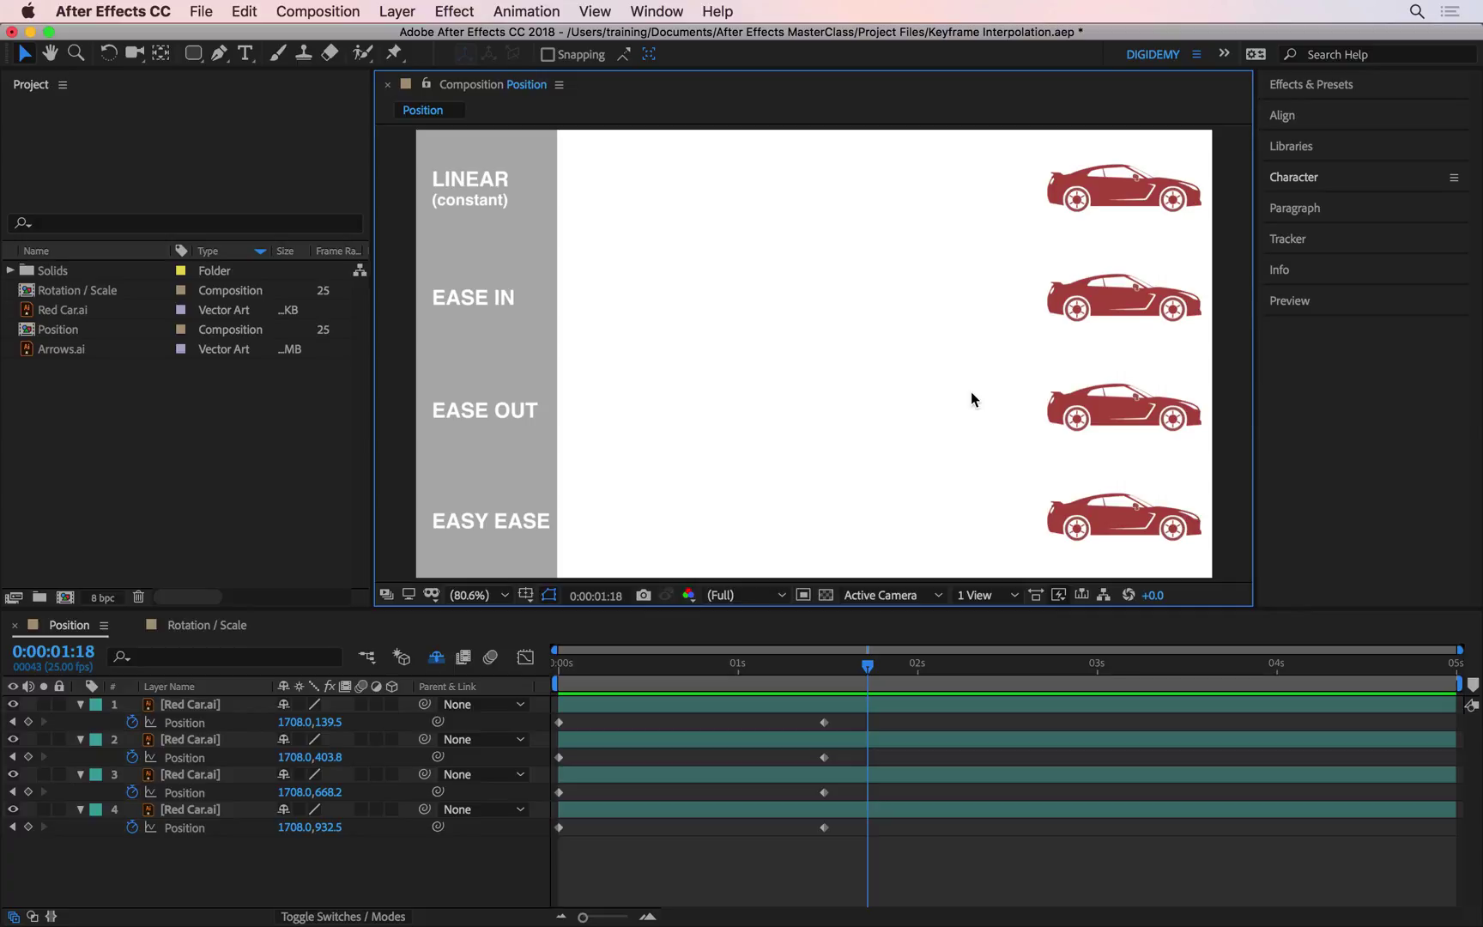
key("Home")
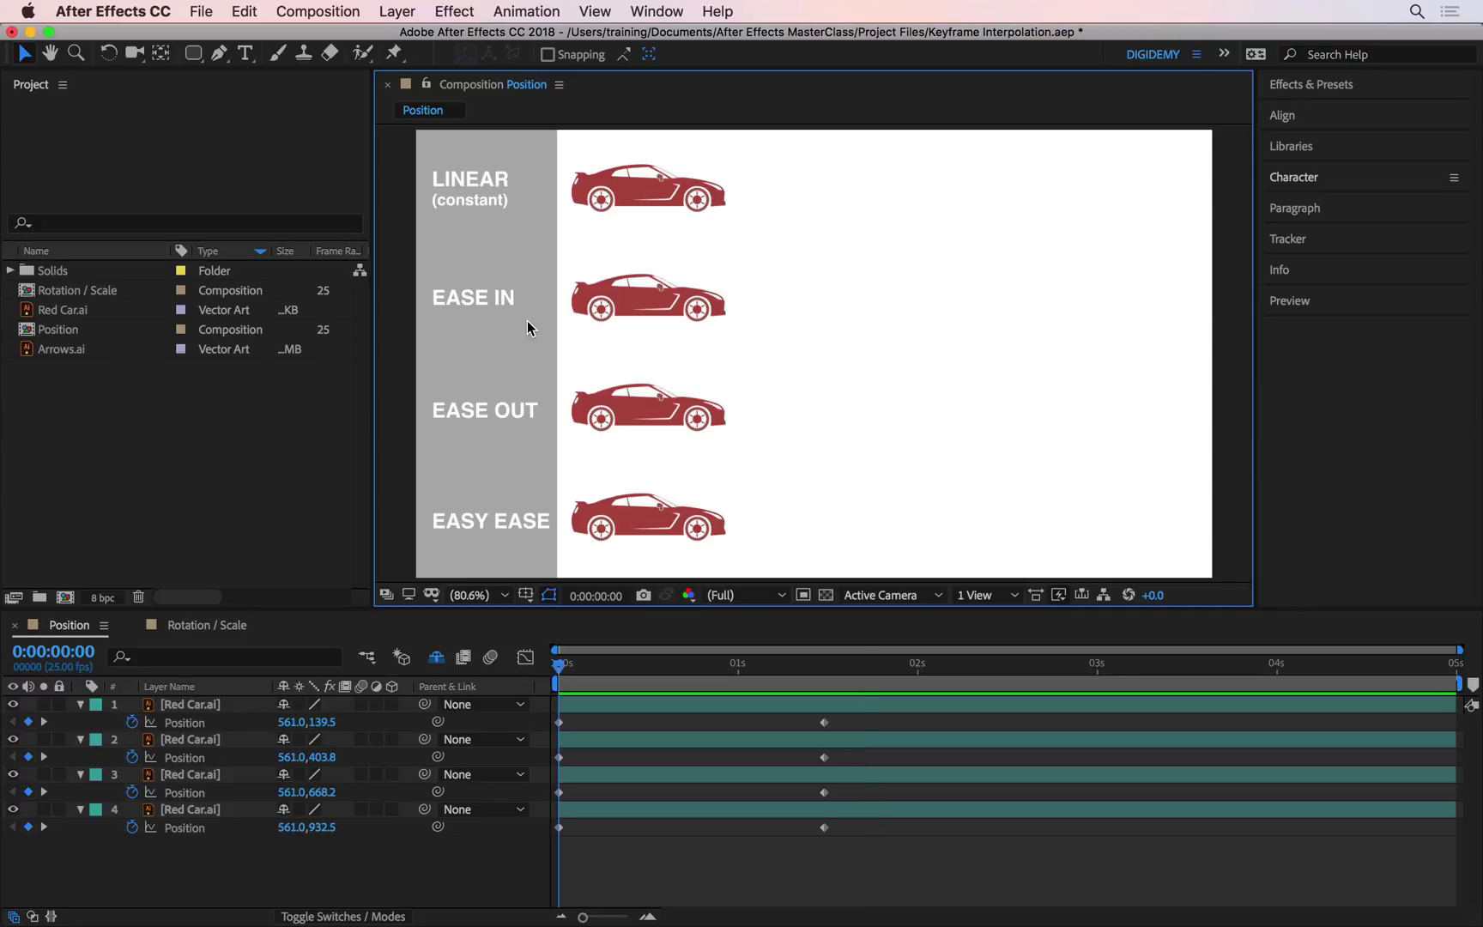
Move the Linear car's end Position keyframe to about frame 8, then fit the viewer.
left_click(686, 205)
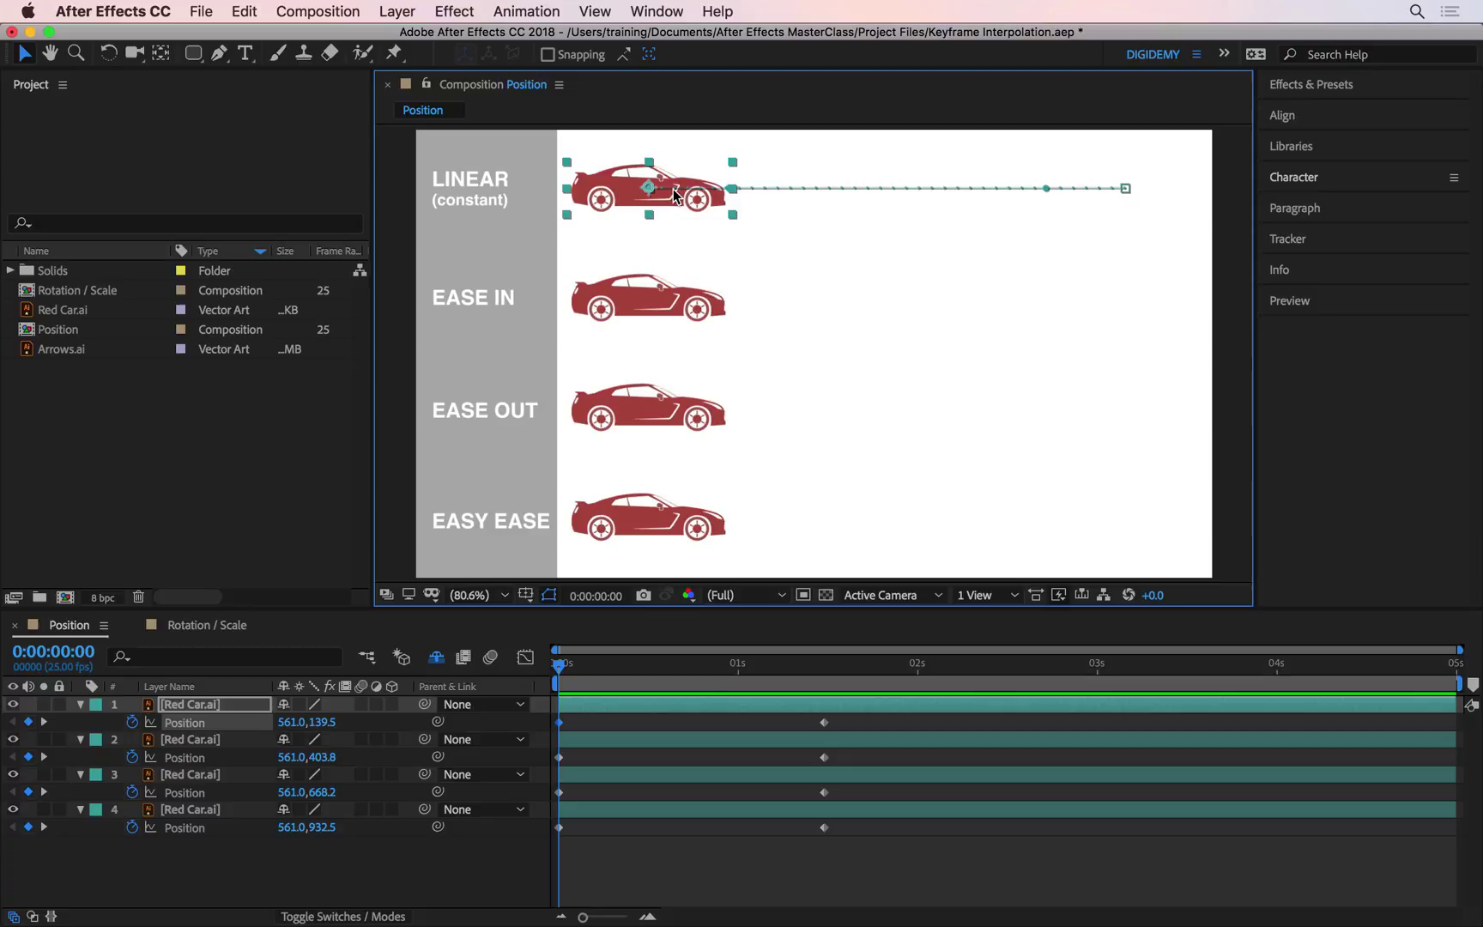
scroll(673, 182, "up", 3)
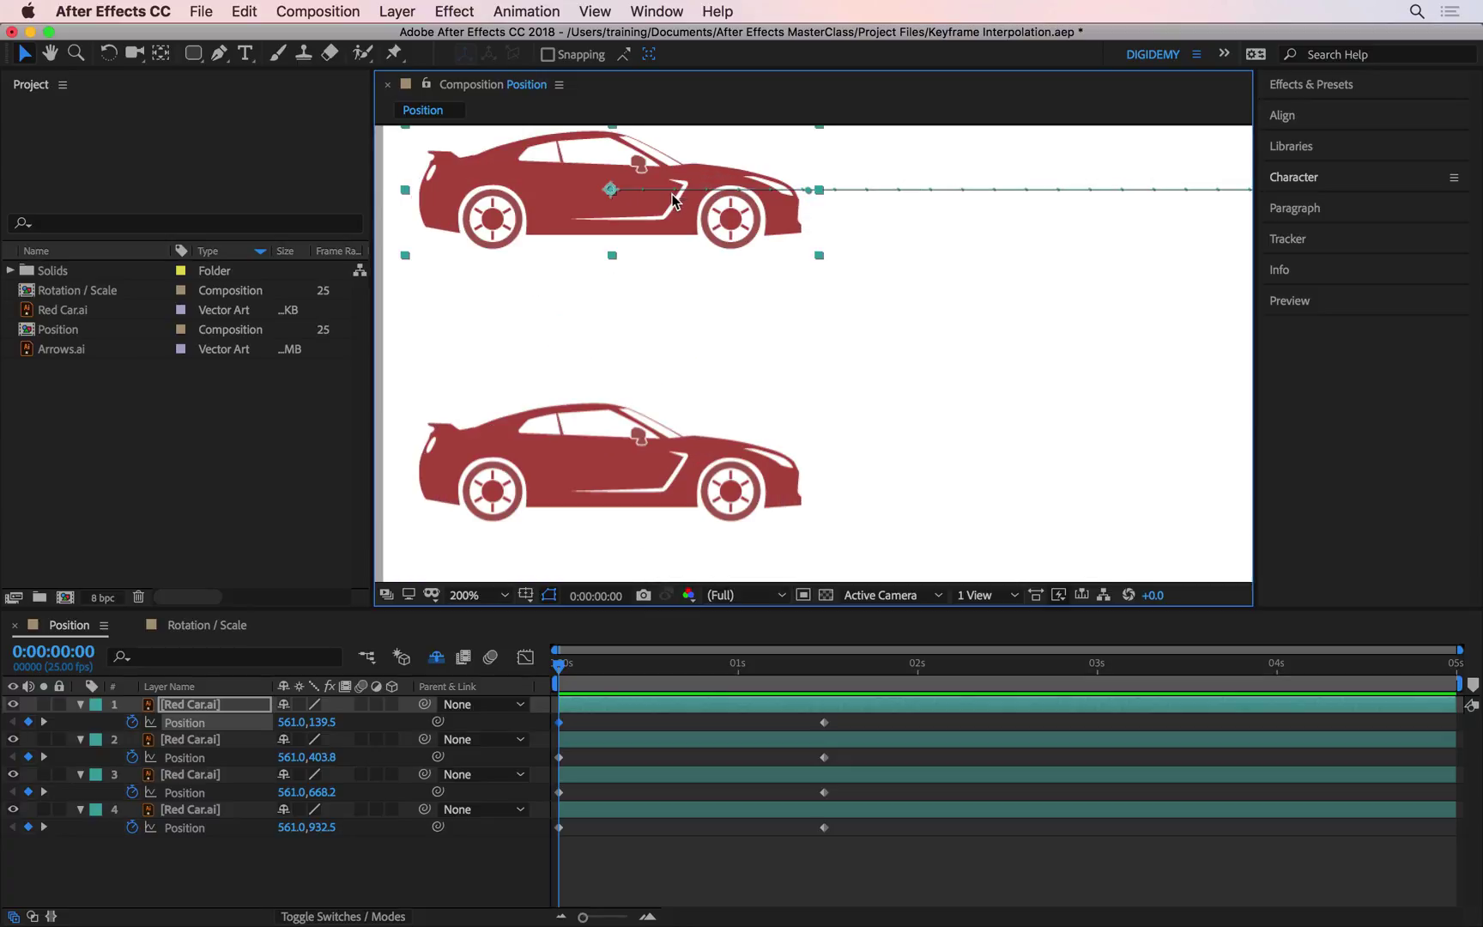
scroll(884, 246, "up", 2)
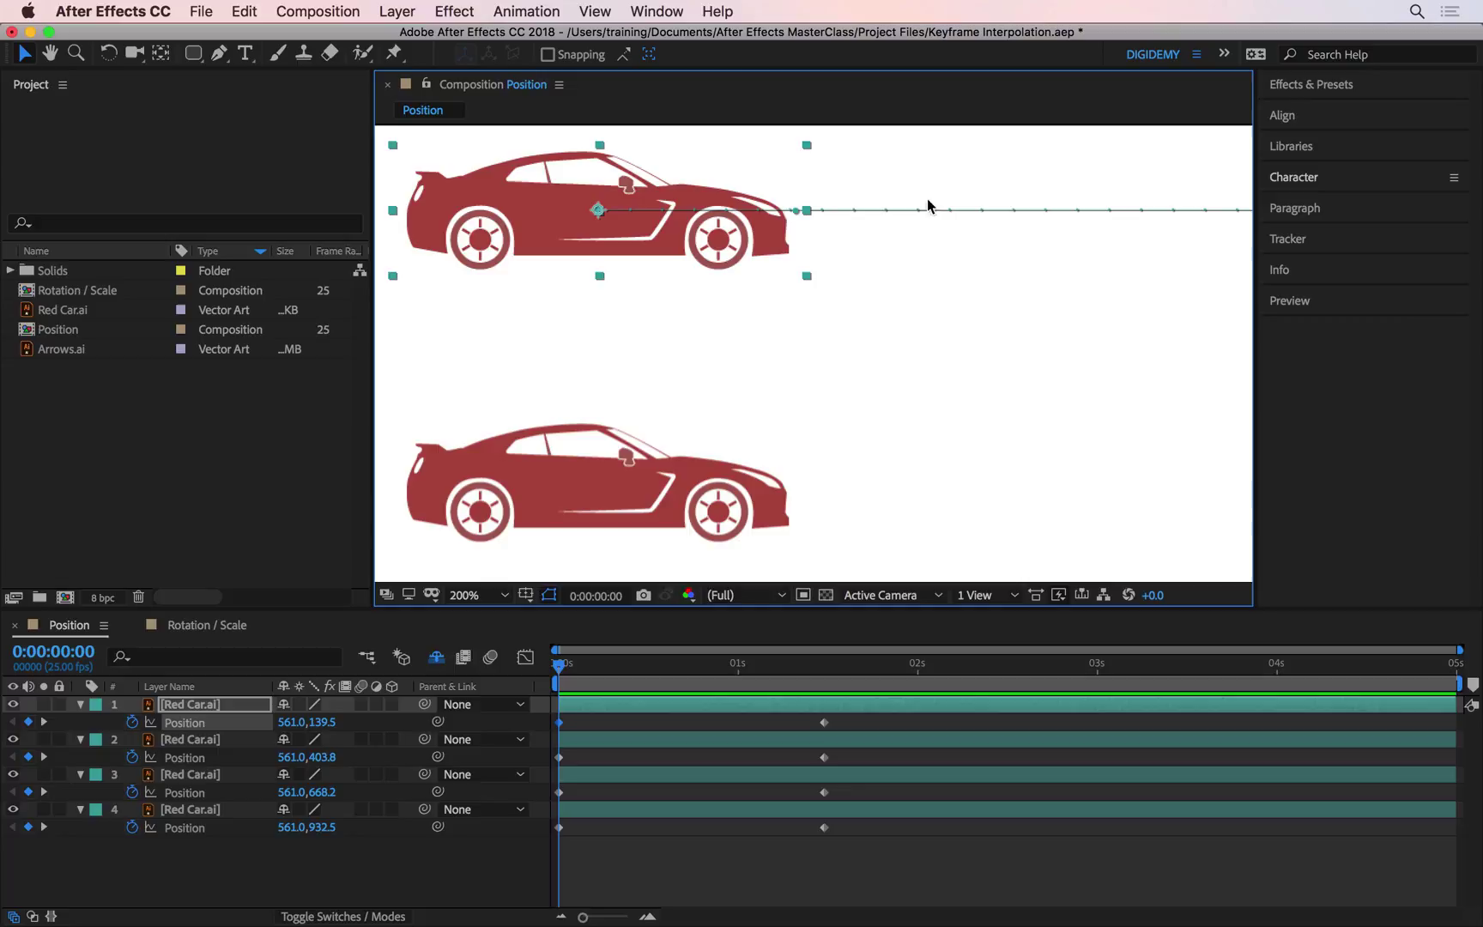
mouse_move(823, 723)
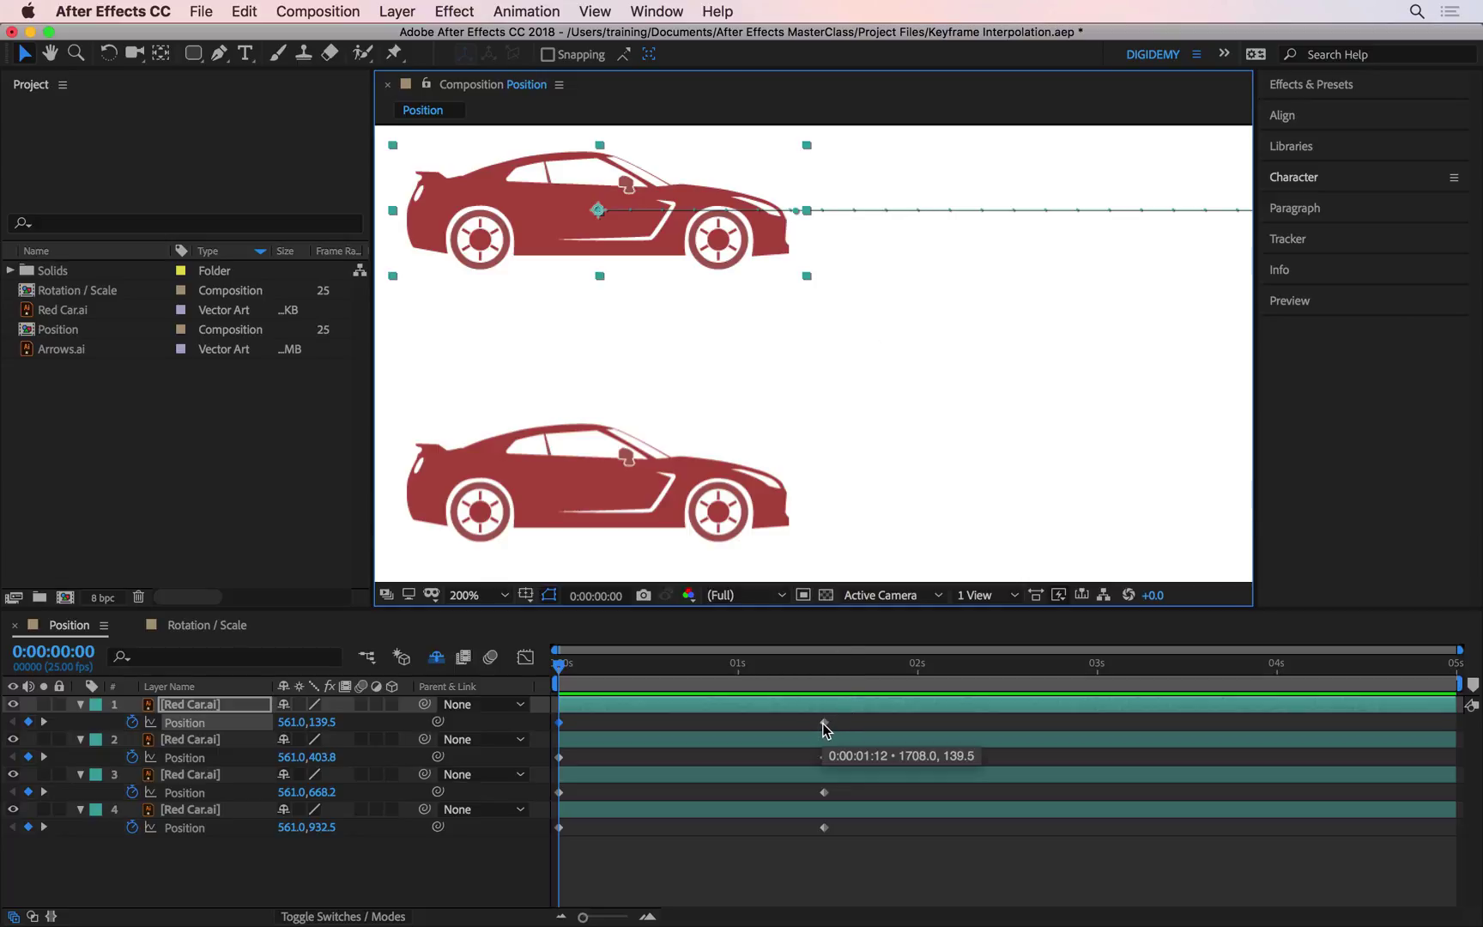
left_click_drag(823, 724, 1185, 717)
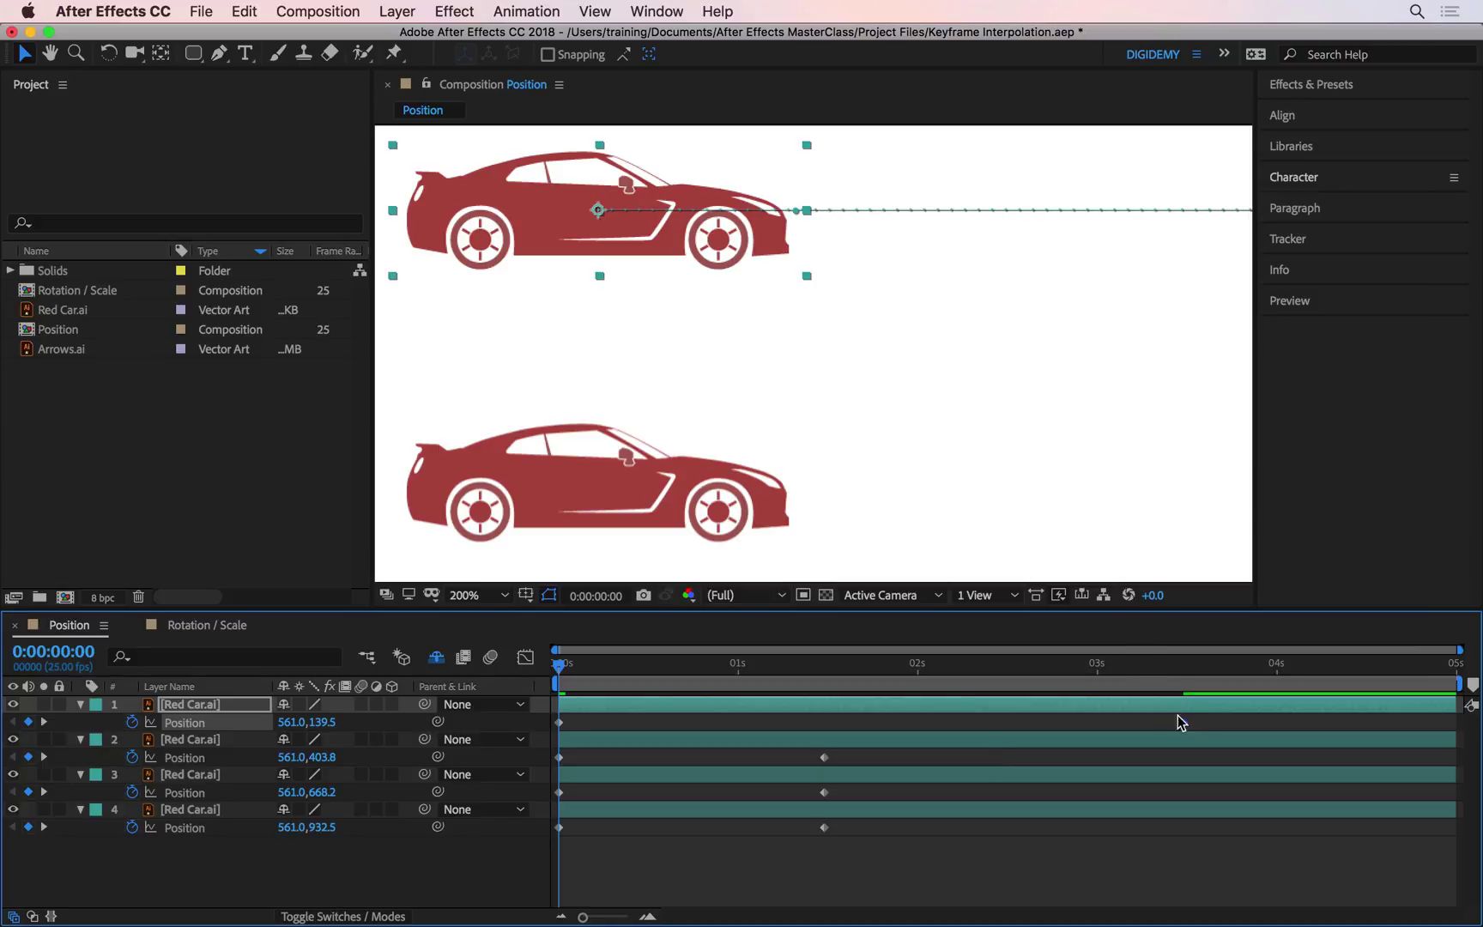
left_click_drag(1183, 723, 615, 722)
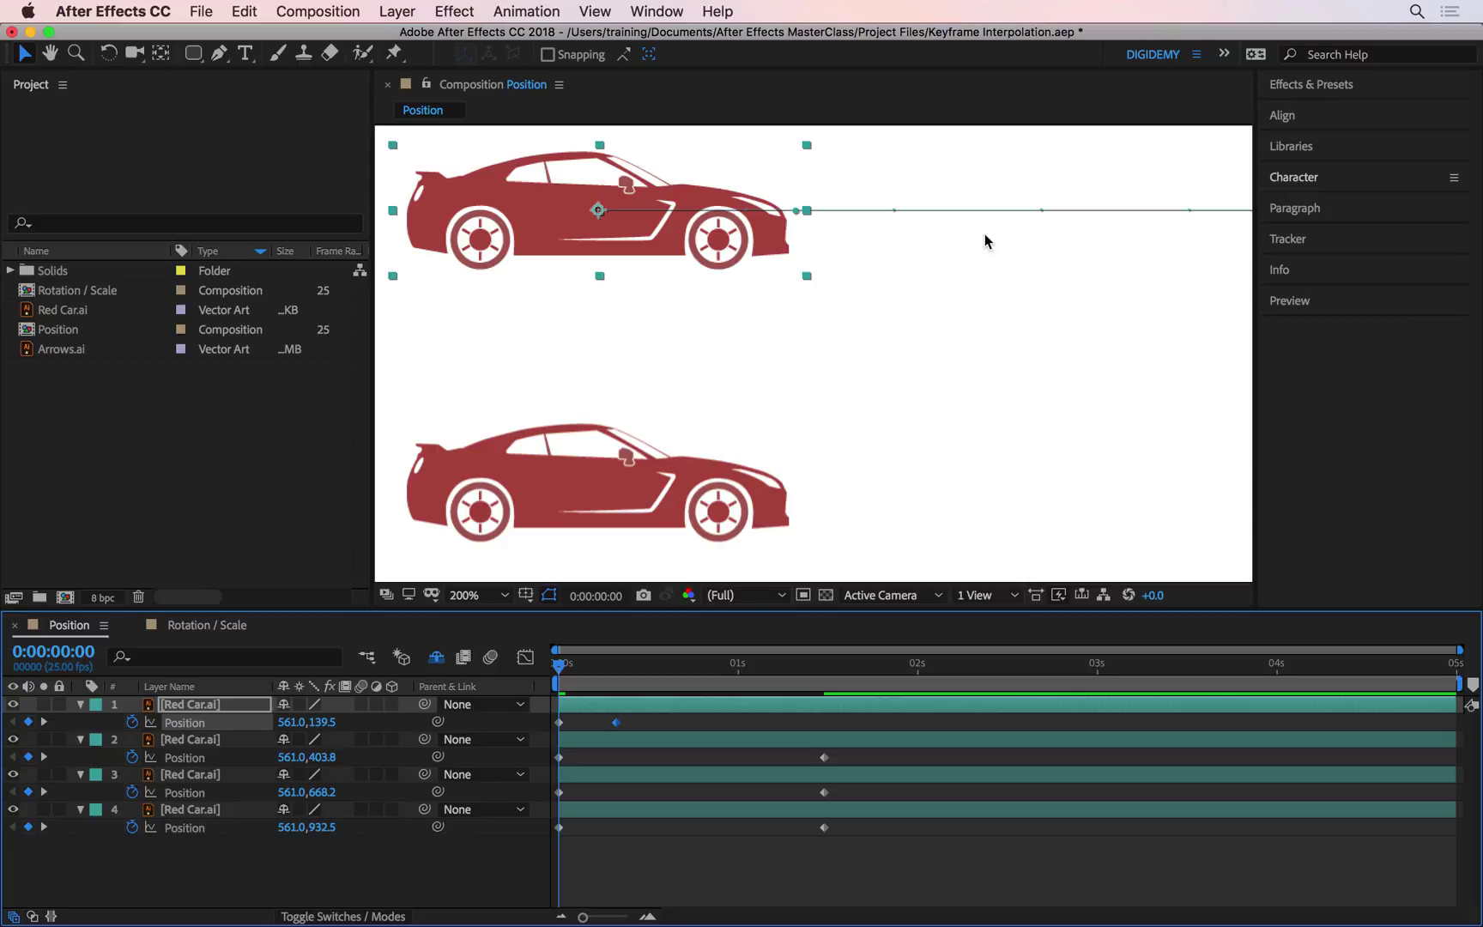
key("shift+slash")
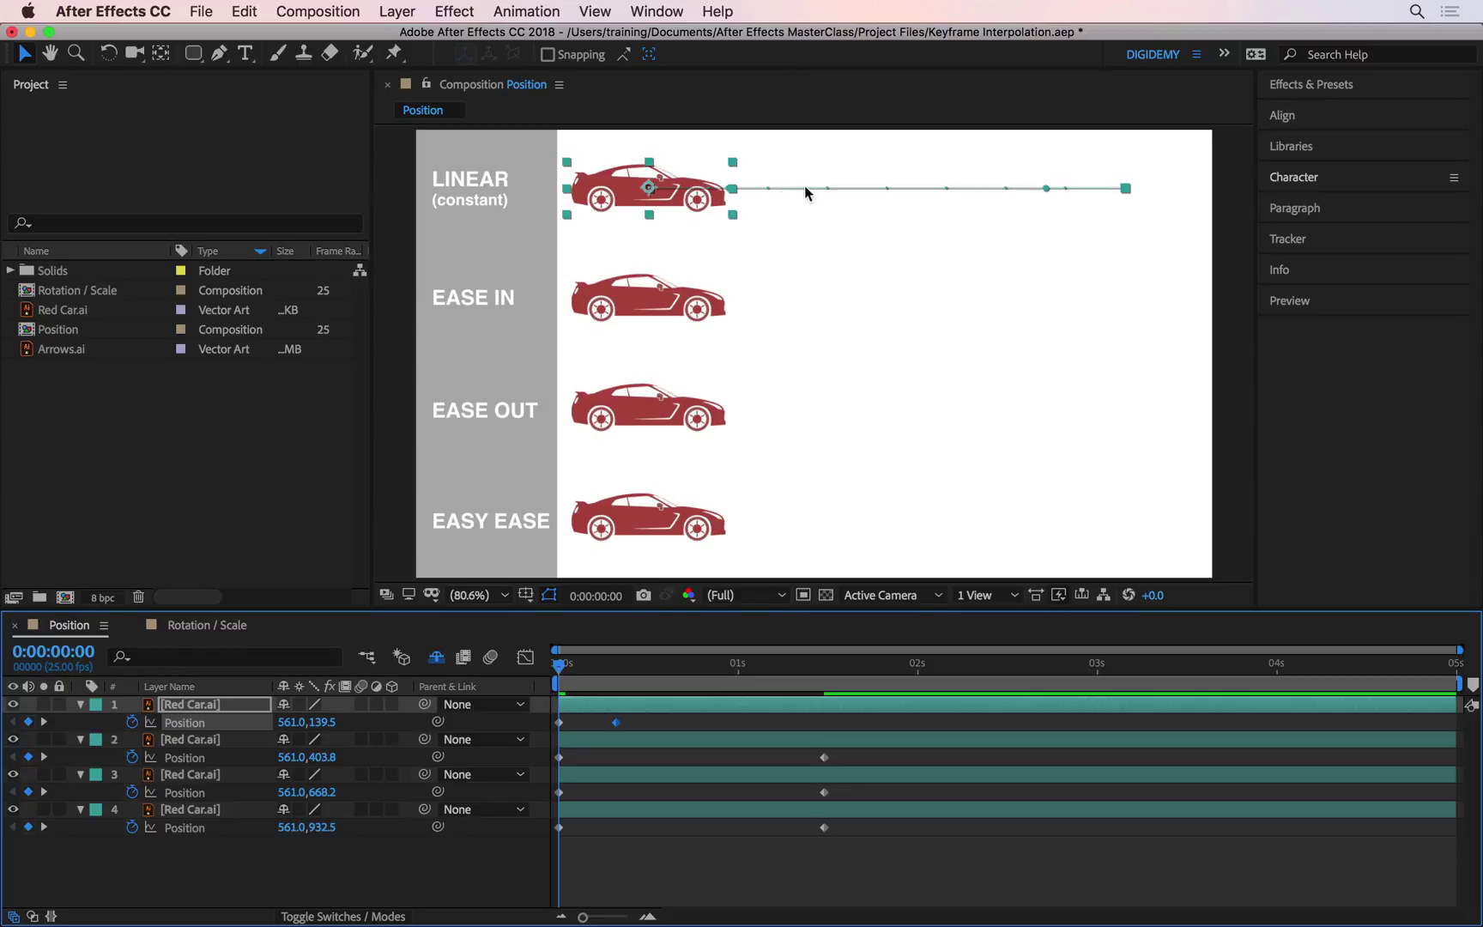
Scrub to check the Linear car's faster move, then return its end keyframe to 0:00:01:12.
left_click_drag(559, 665, 619, 671)
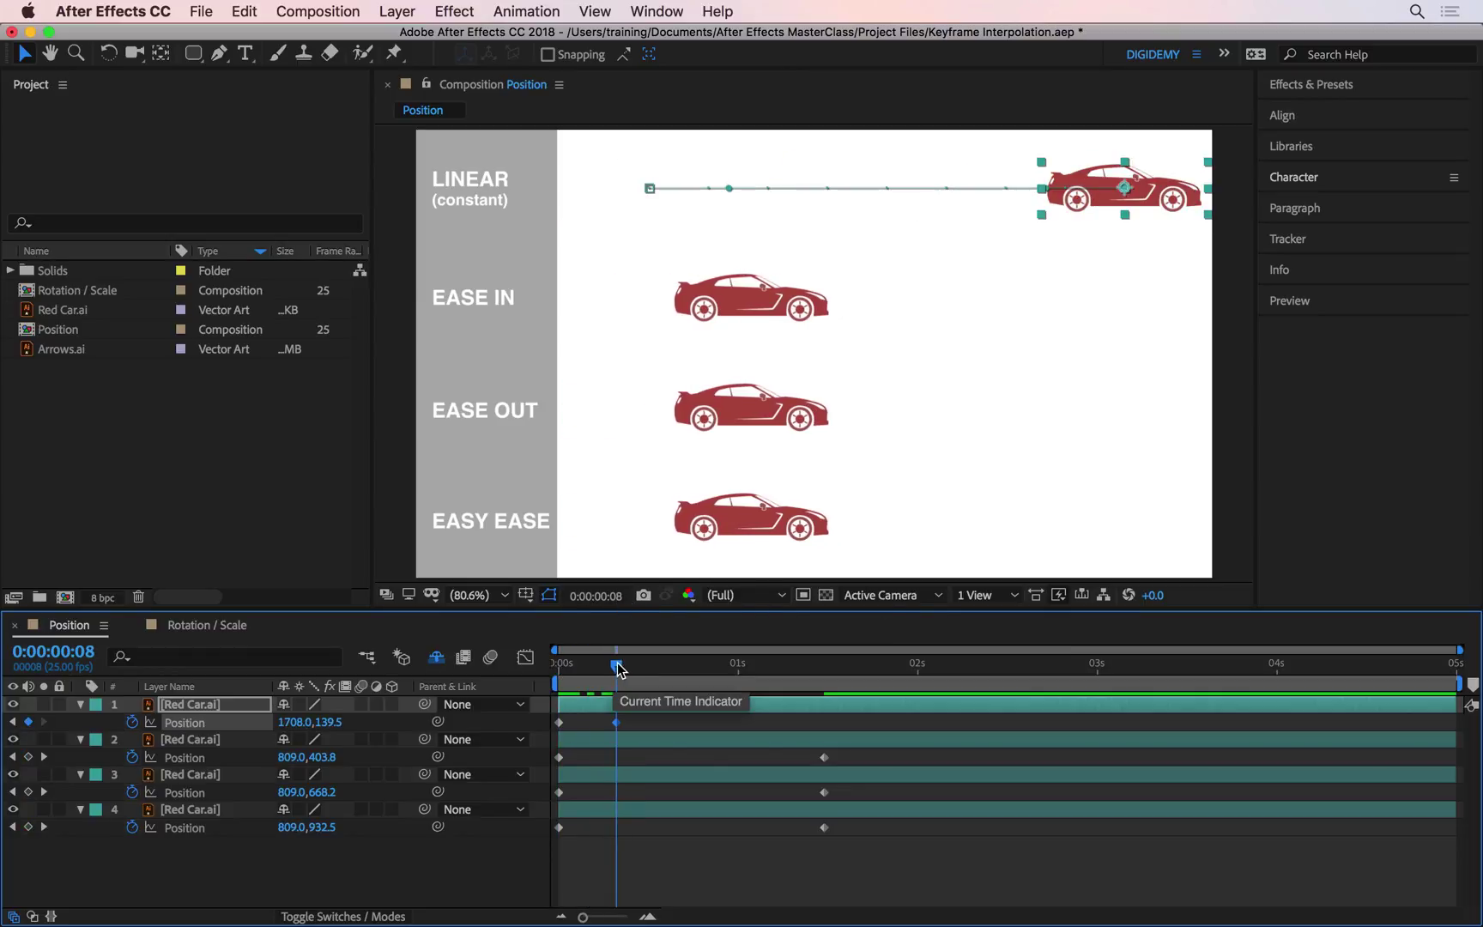
left_click_drag(620, 671, 554, 664)
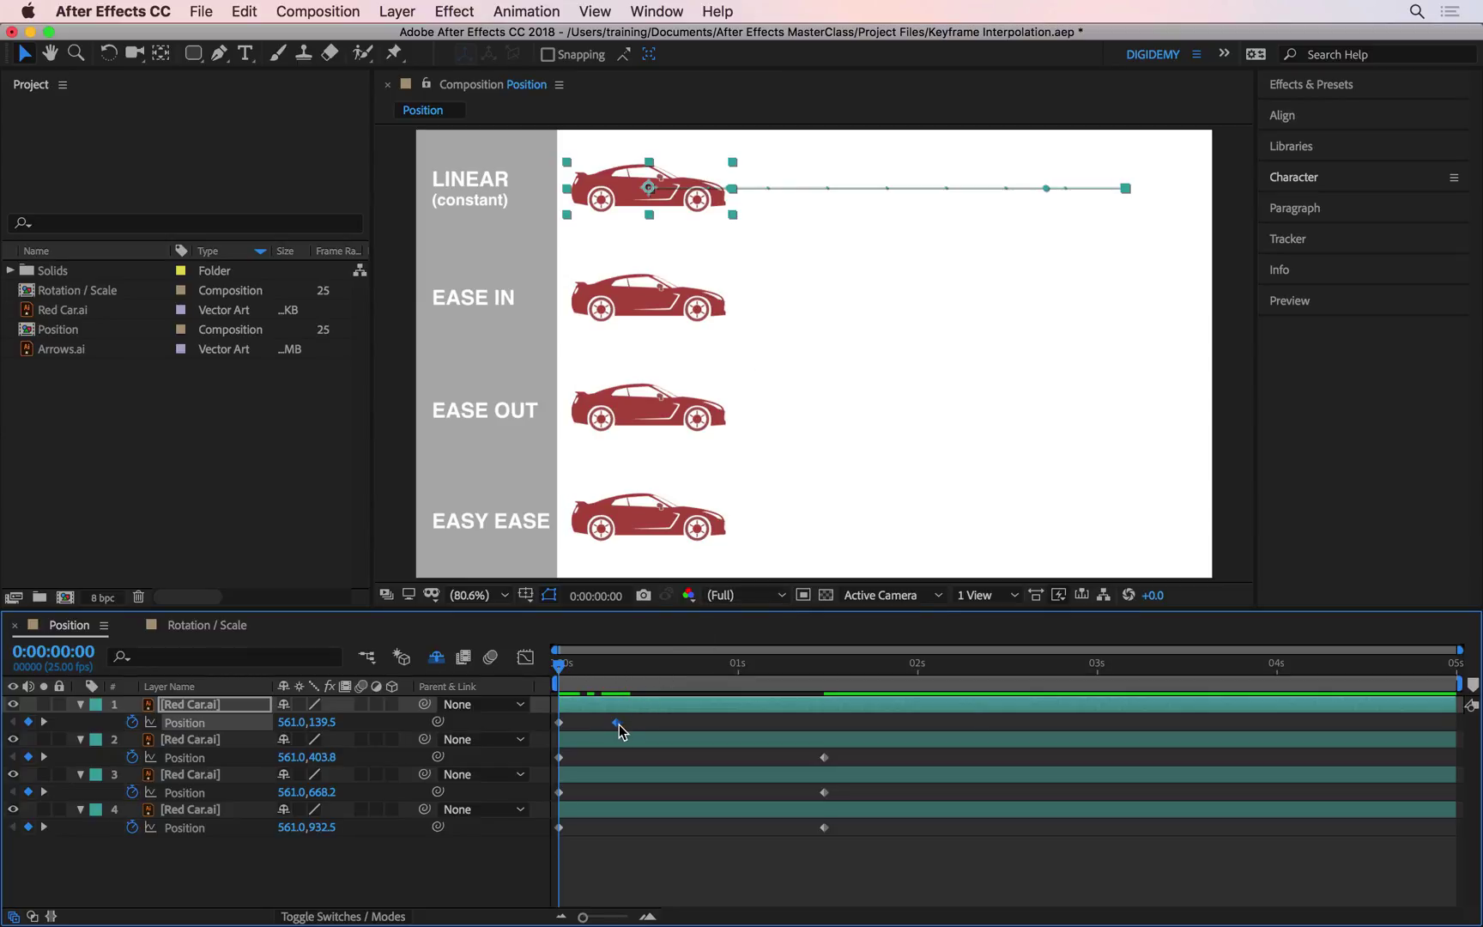
left_click_drag(616, 723, 839, 719)
Apply Easy Ease In to layer 2's second Position keyframe and preview the result.
left_click(647, 292)
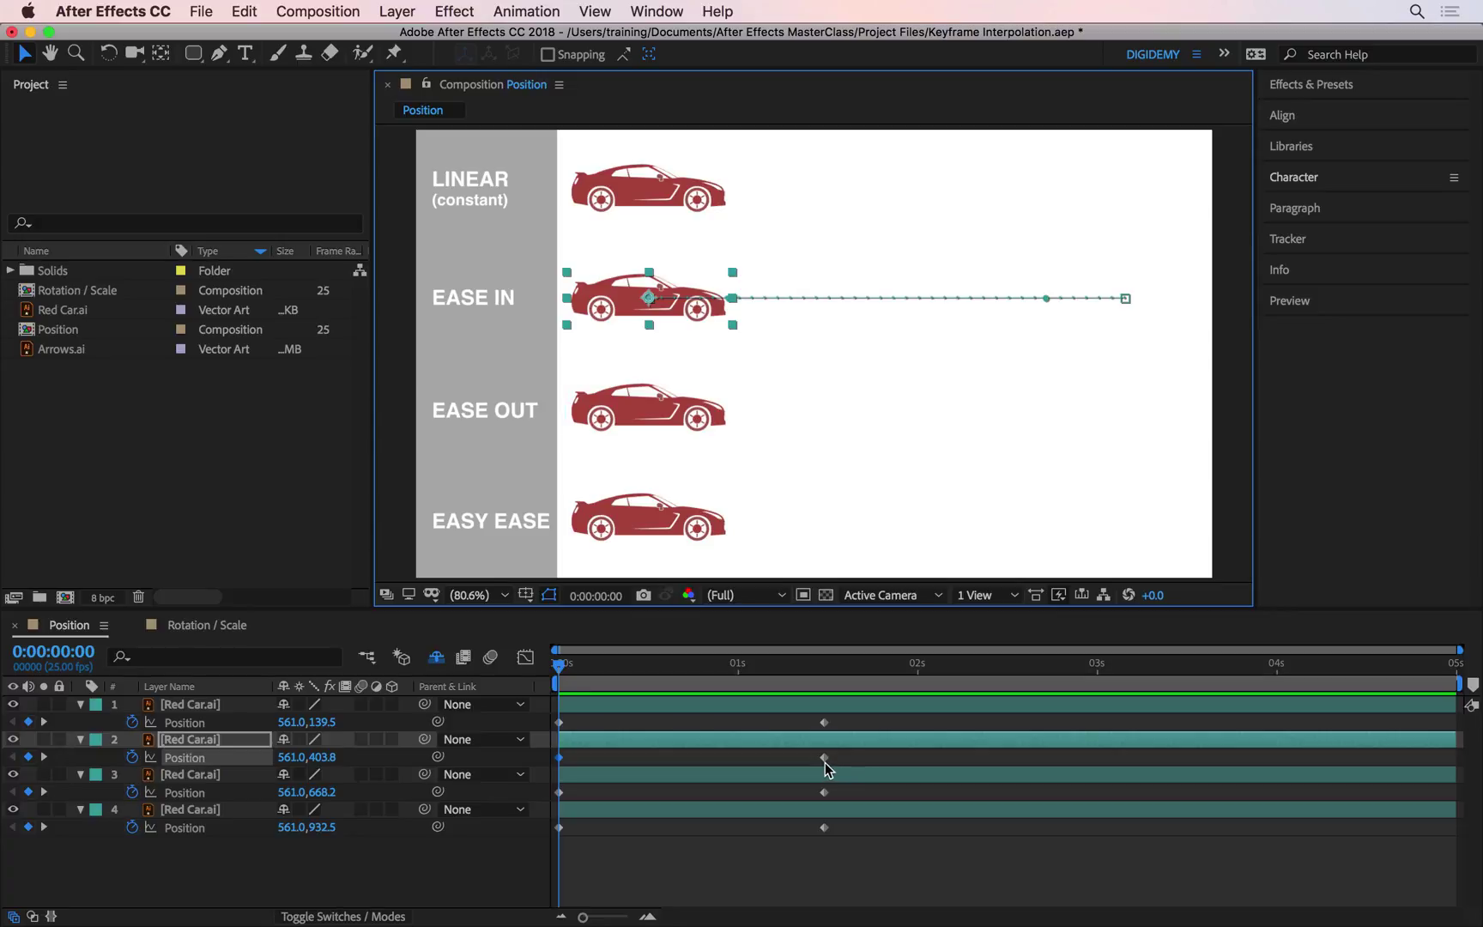
mouse_move(826, 760)
right_click(824, 761)
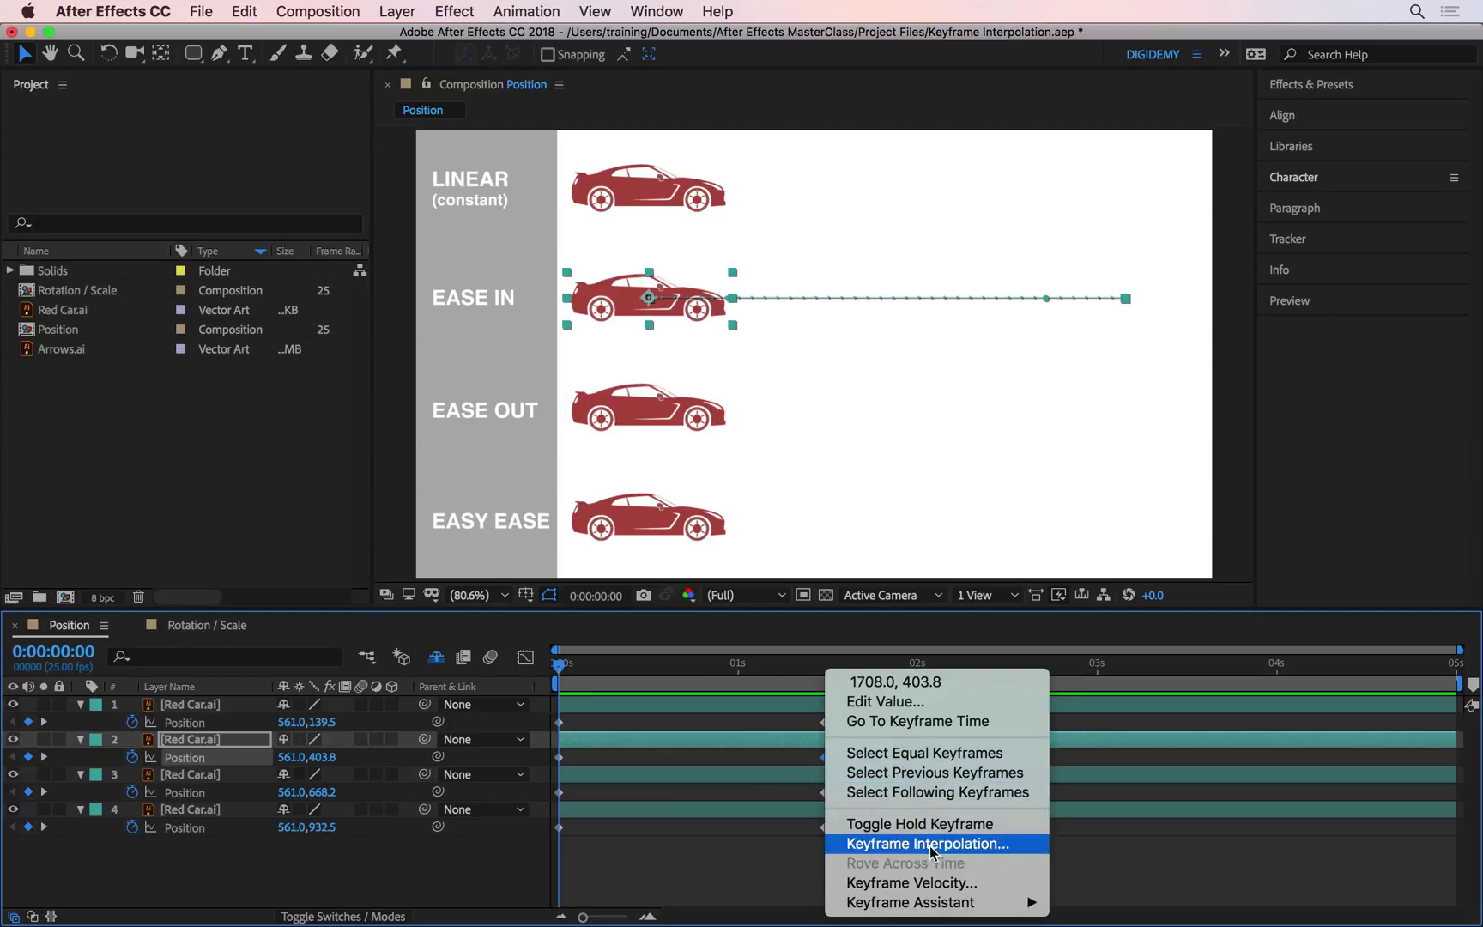
mouse_move(985, 910)
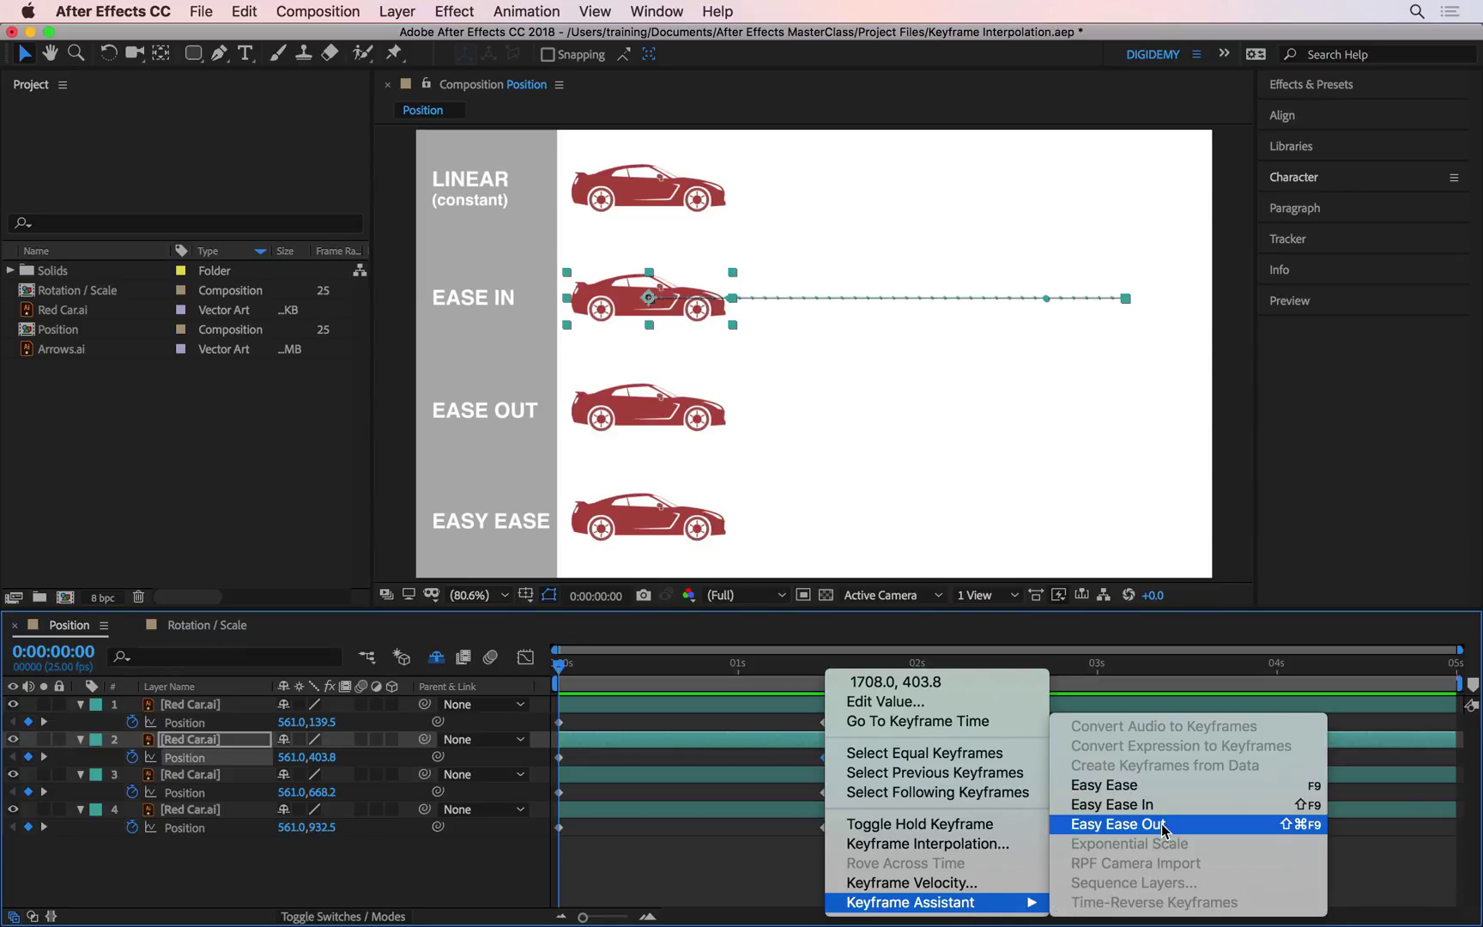
left_click(1083, 806)
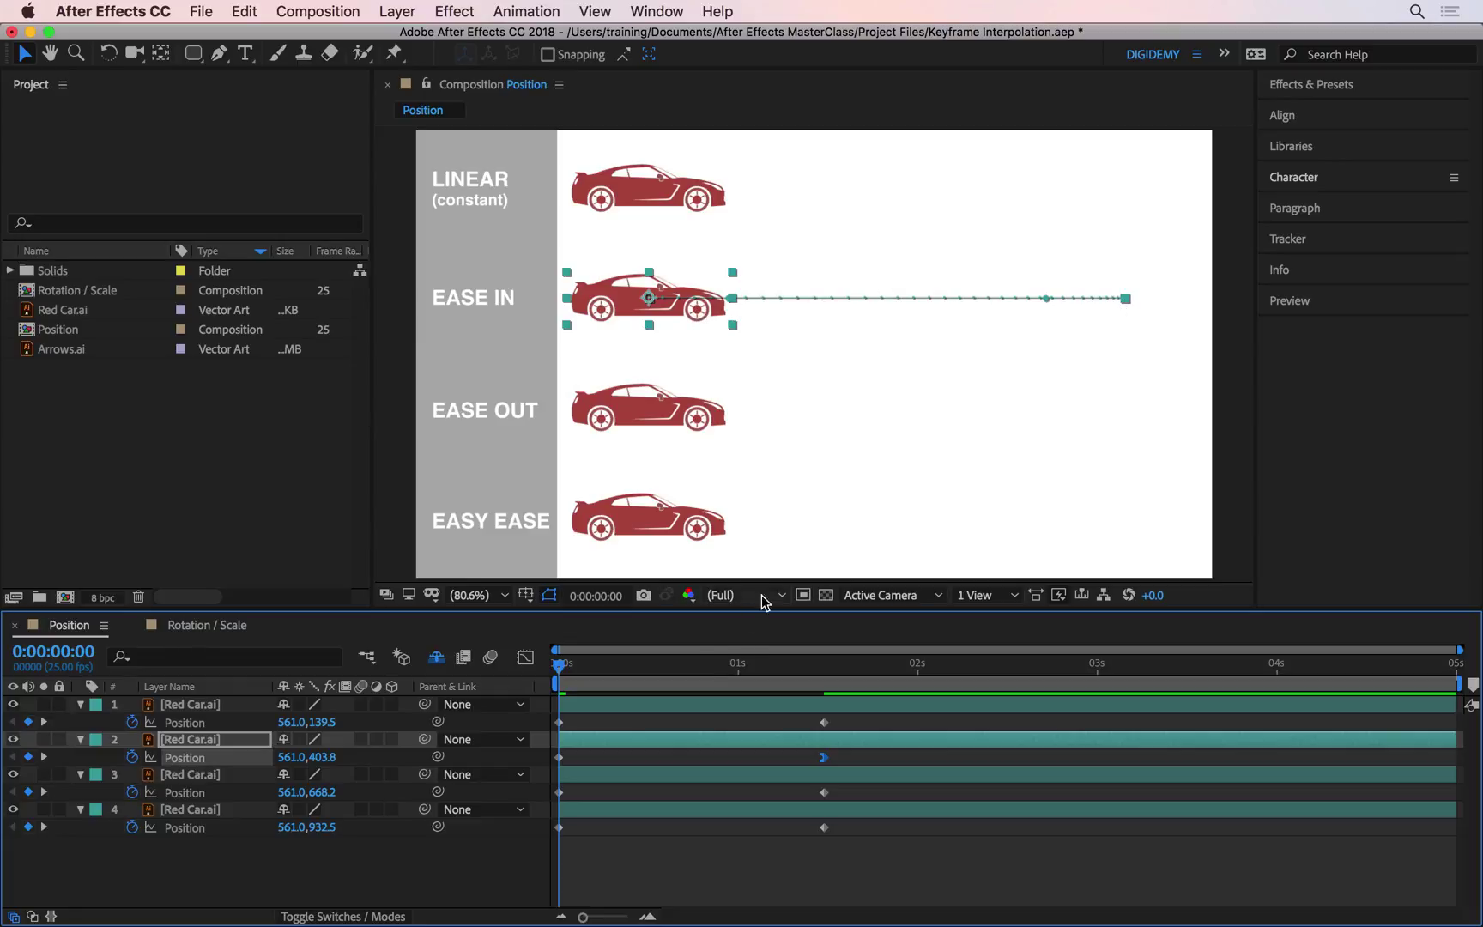
key("space")
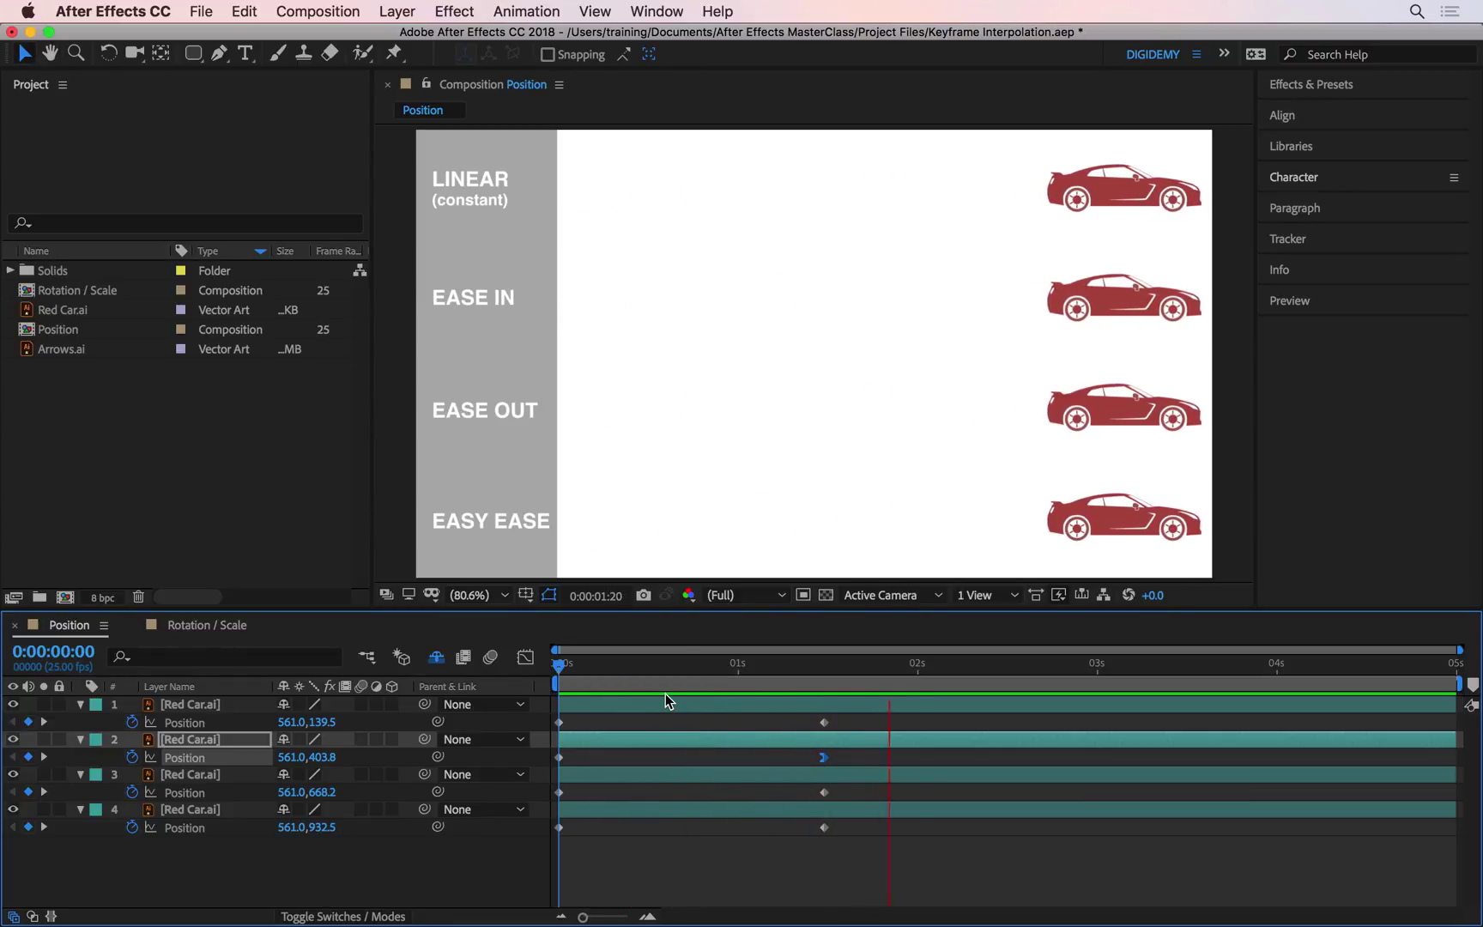
key("space")
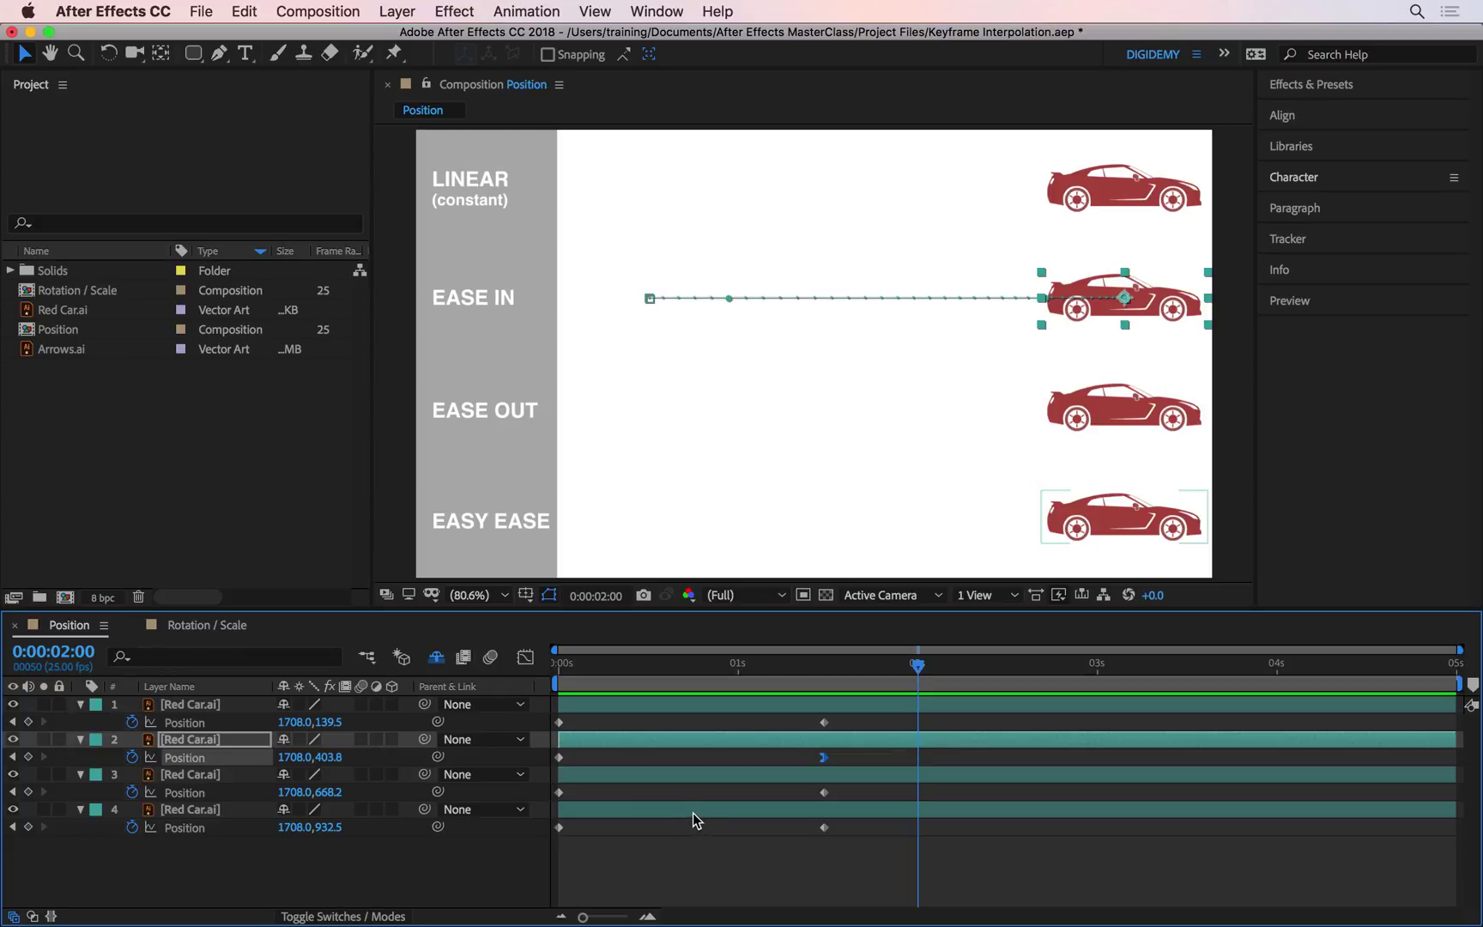
Change the composition duration to 0:00:02:00 in Composition Settings, then preview the four cars.
key("super+k")
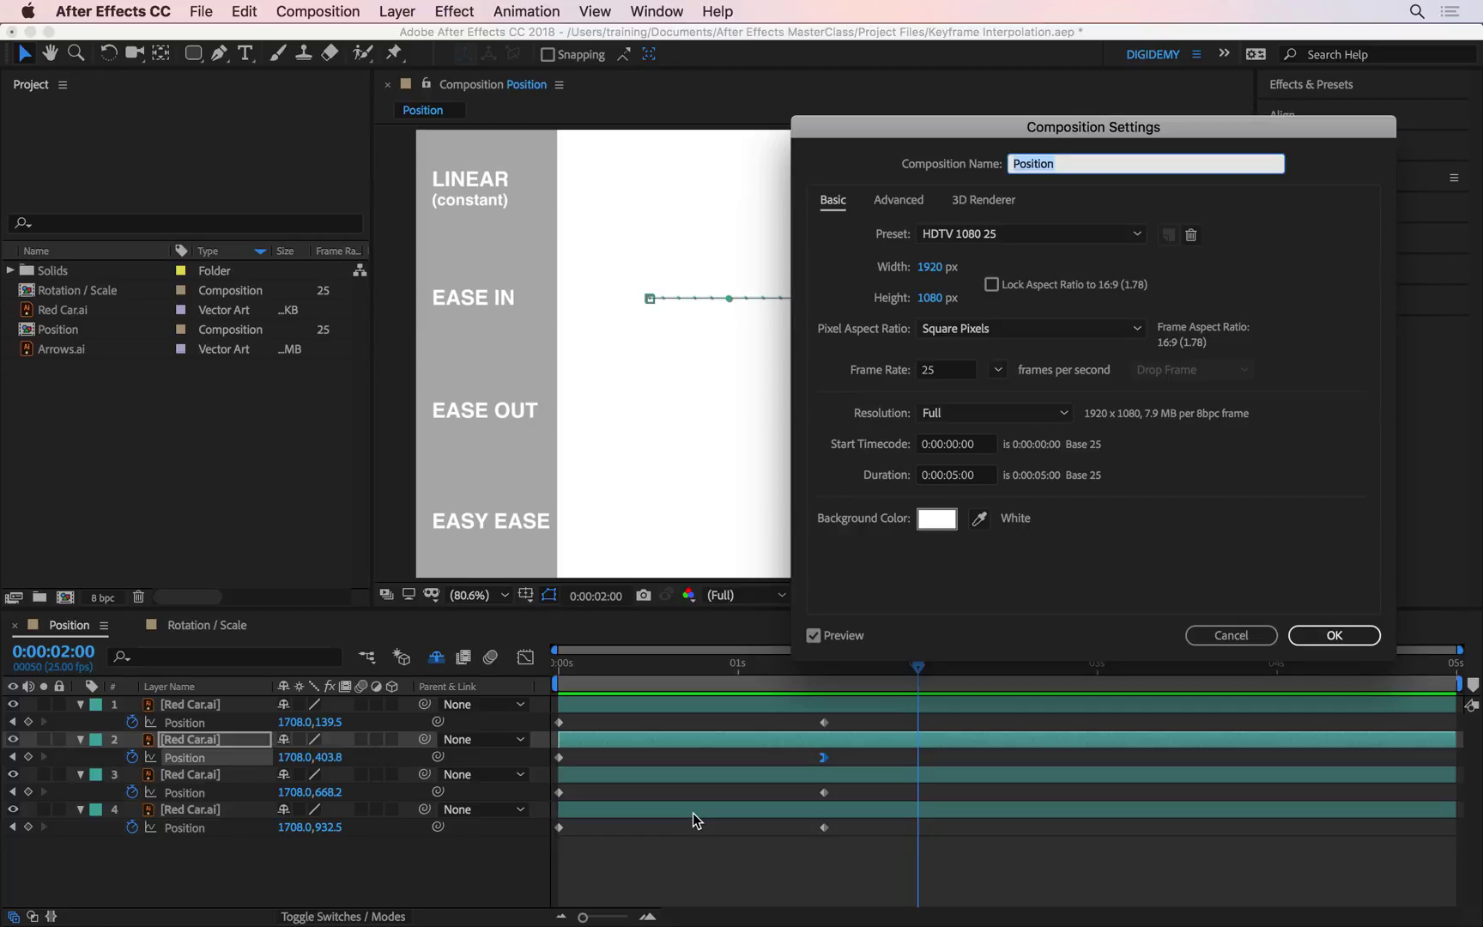
left_click(956, 474)
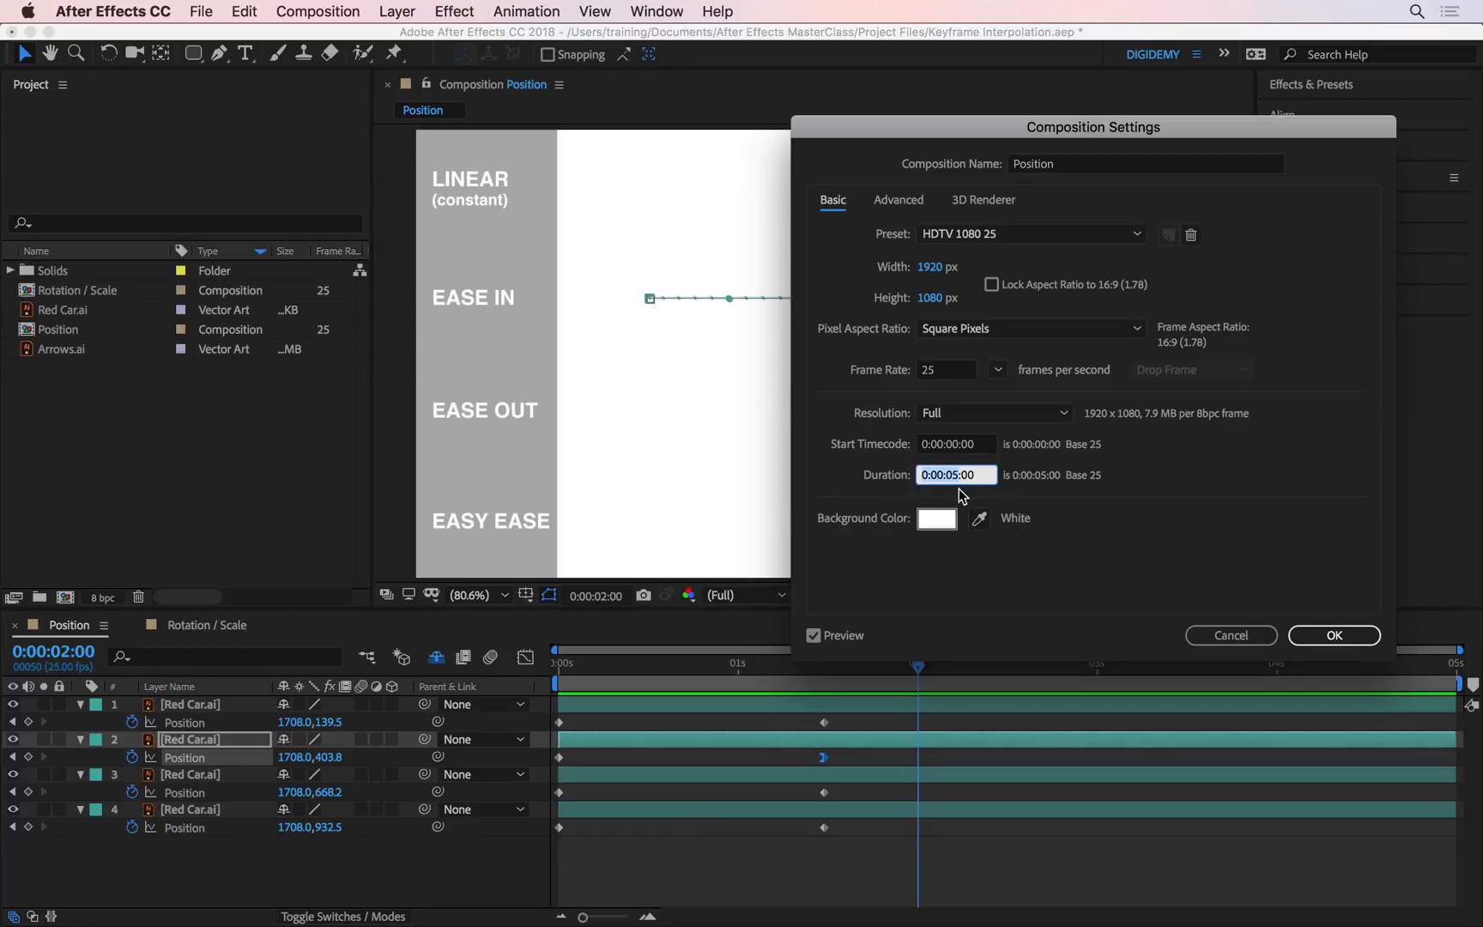
left_click(955, 475)
key("BackSpace")
type("2")
key("Return")
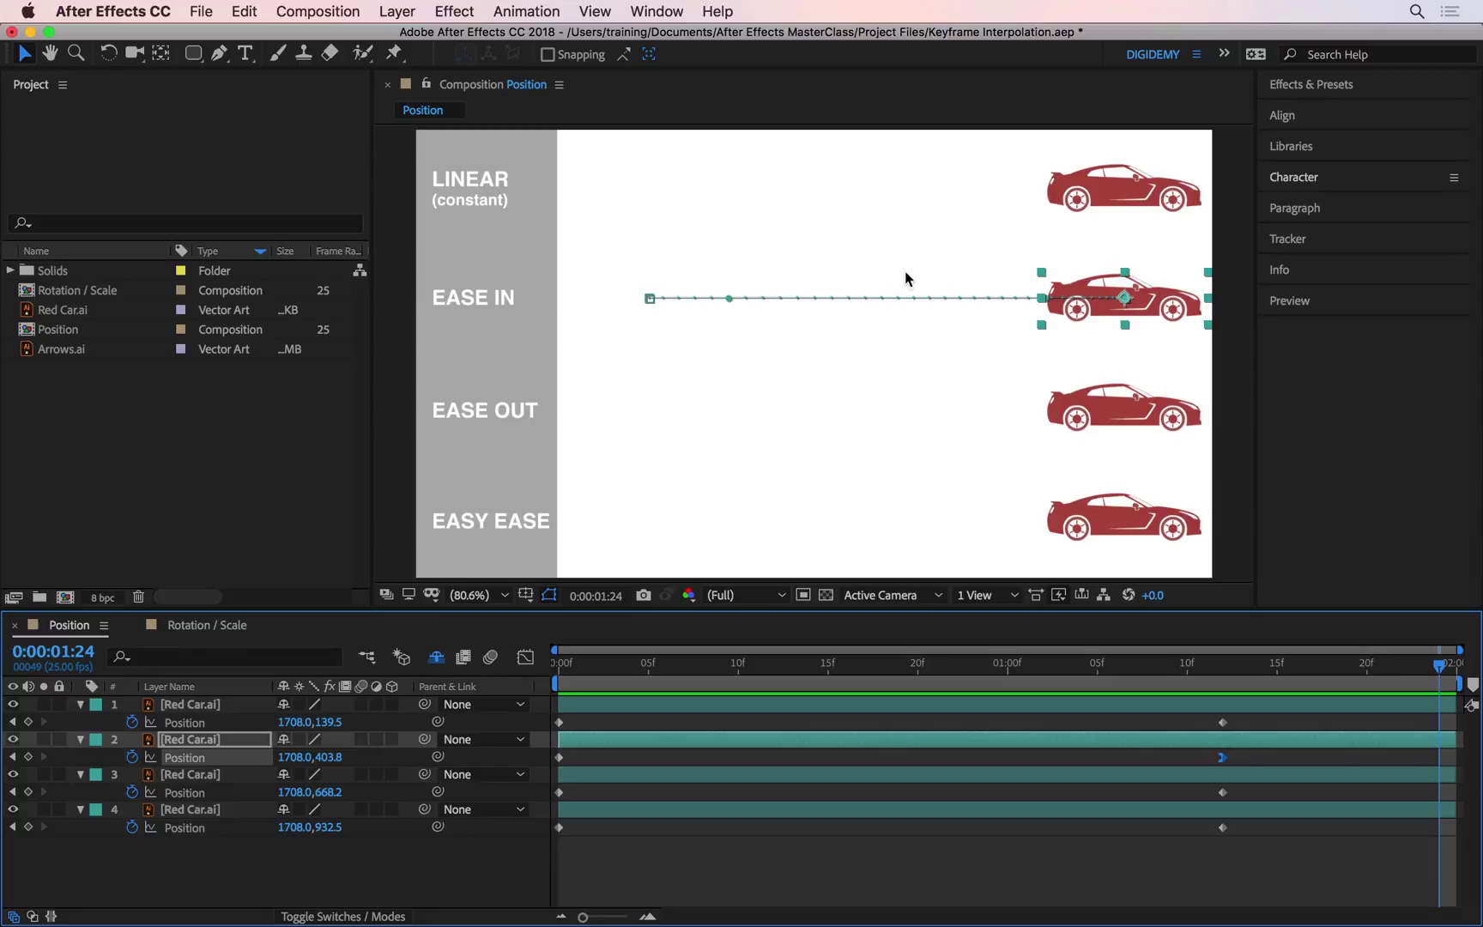
key("space")
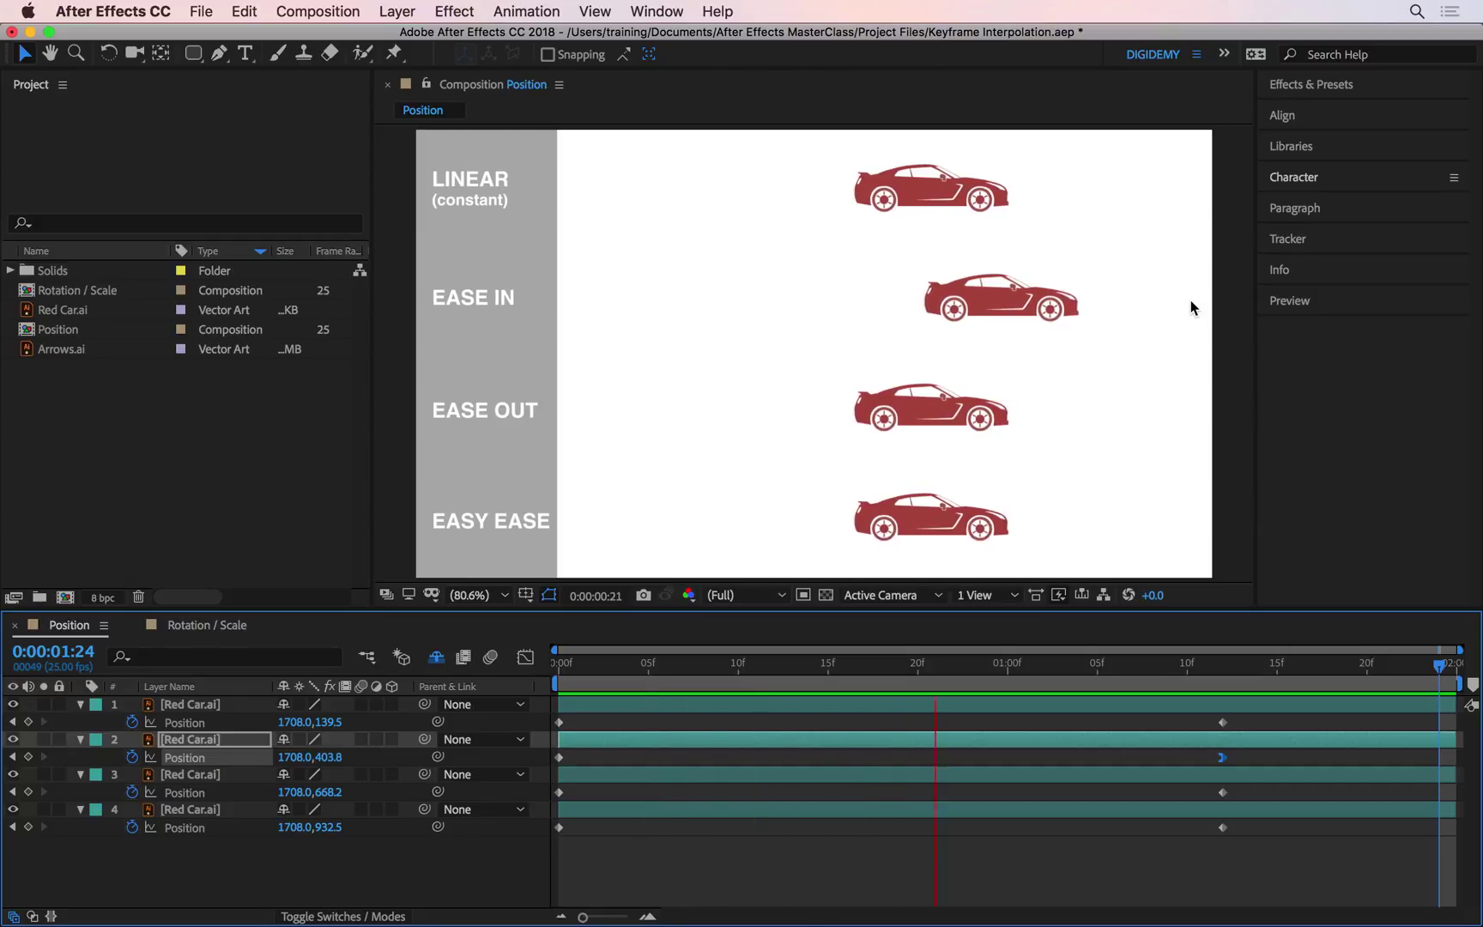
key("space")
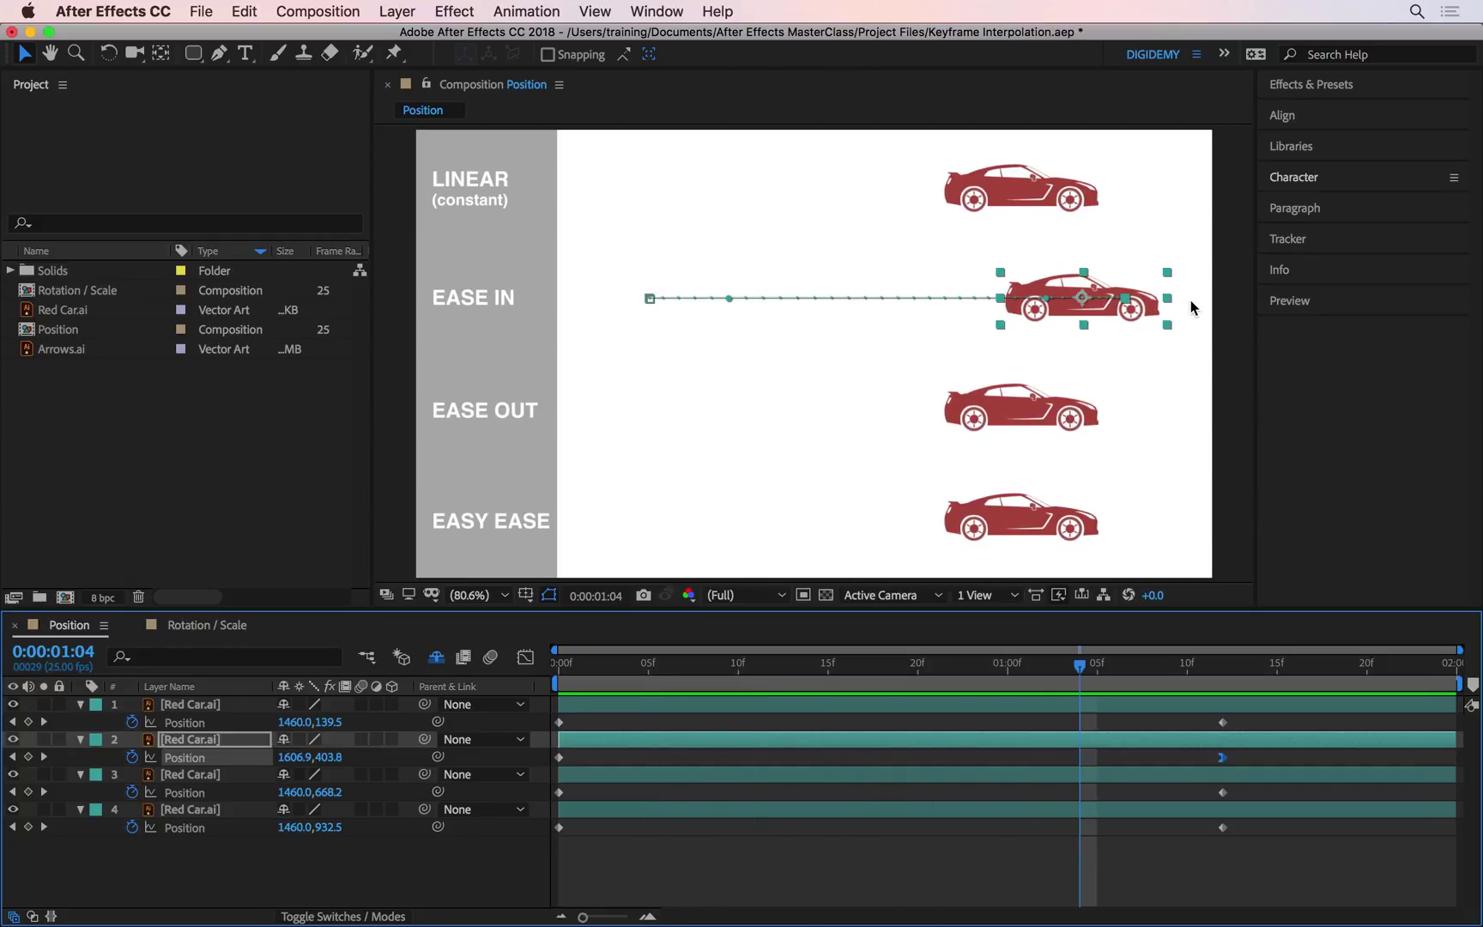
Apply Easy Ease Out to the Ease Out car's first Position keyframe.
right_click(558, 792)
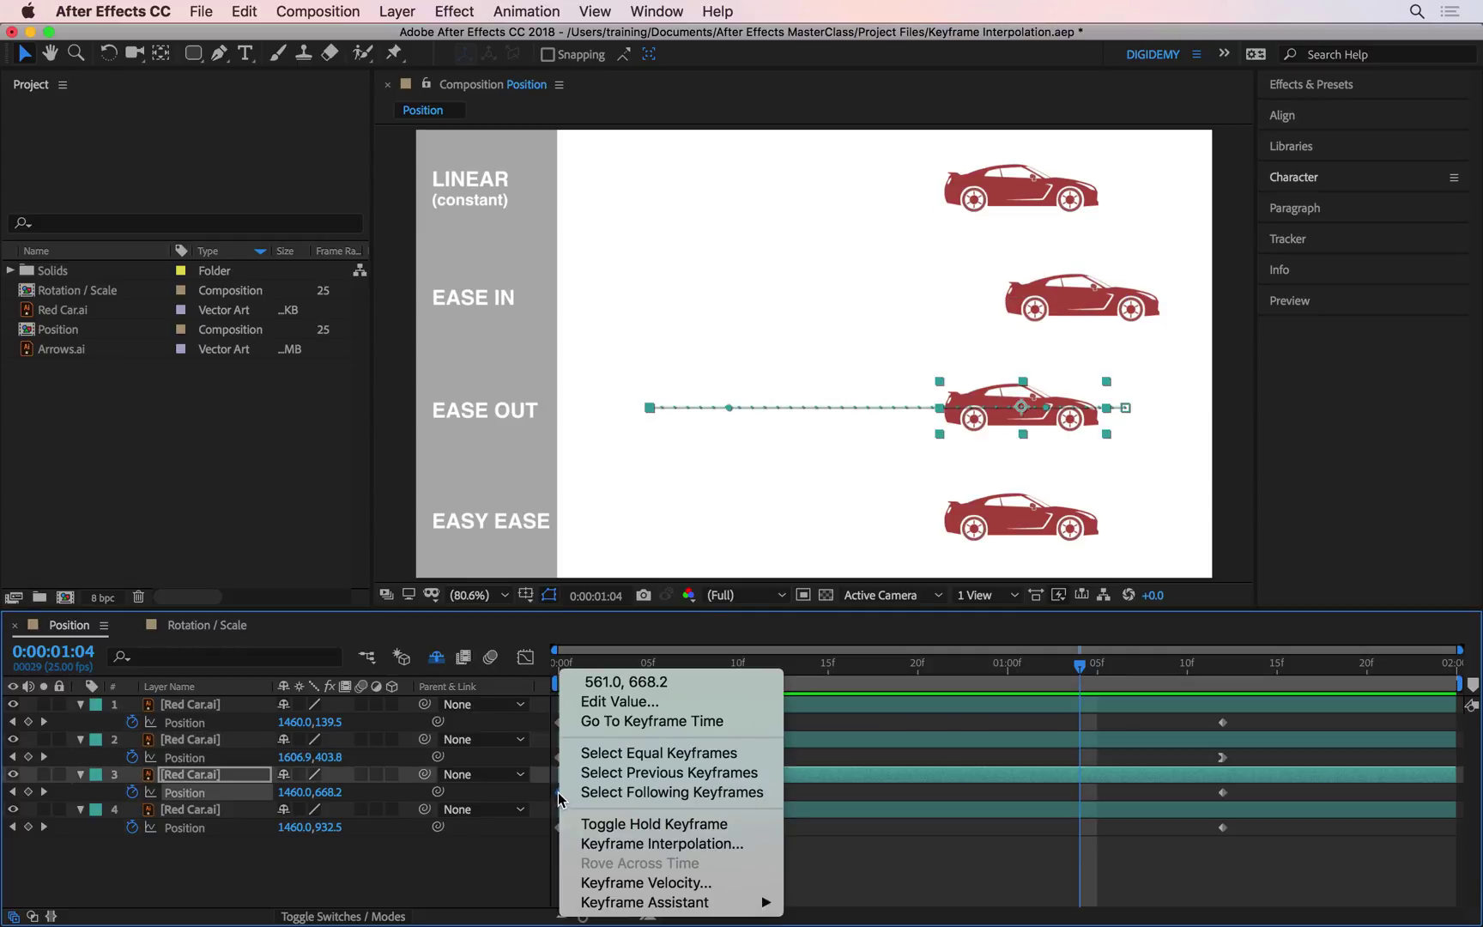
mouse_move(691, 905)
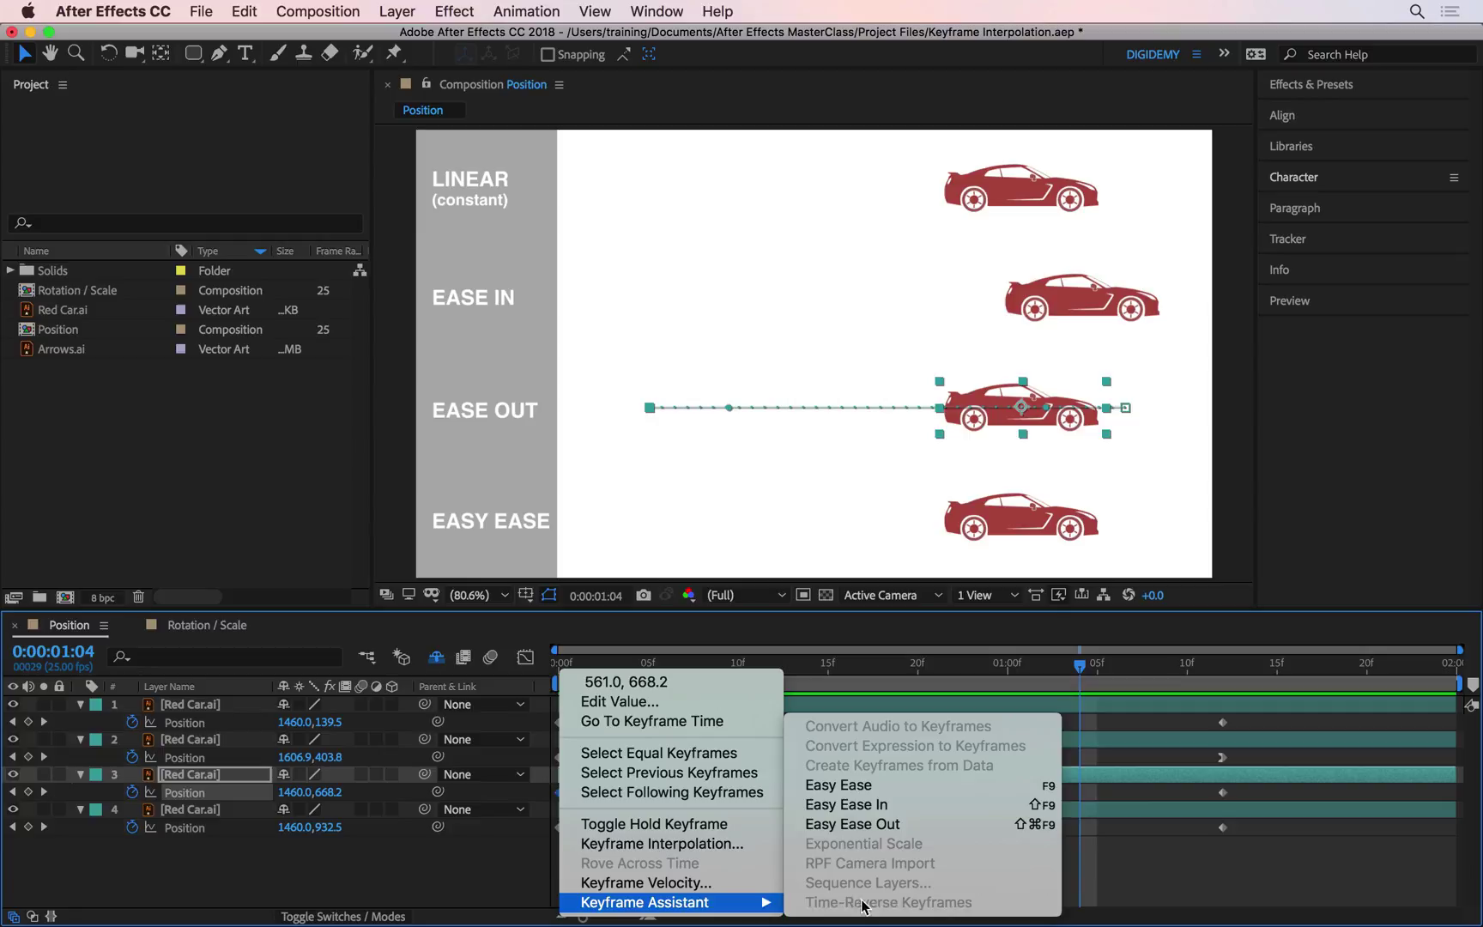
left_click(936, 831)
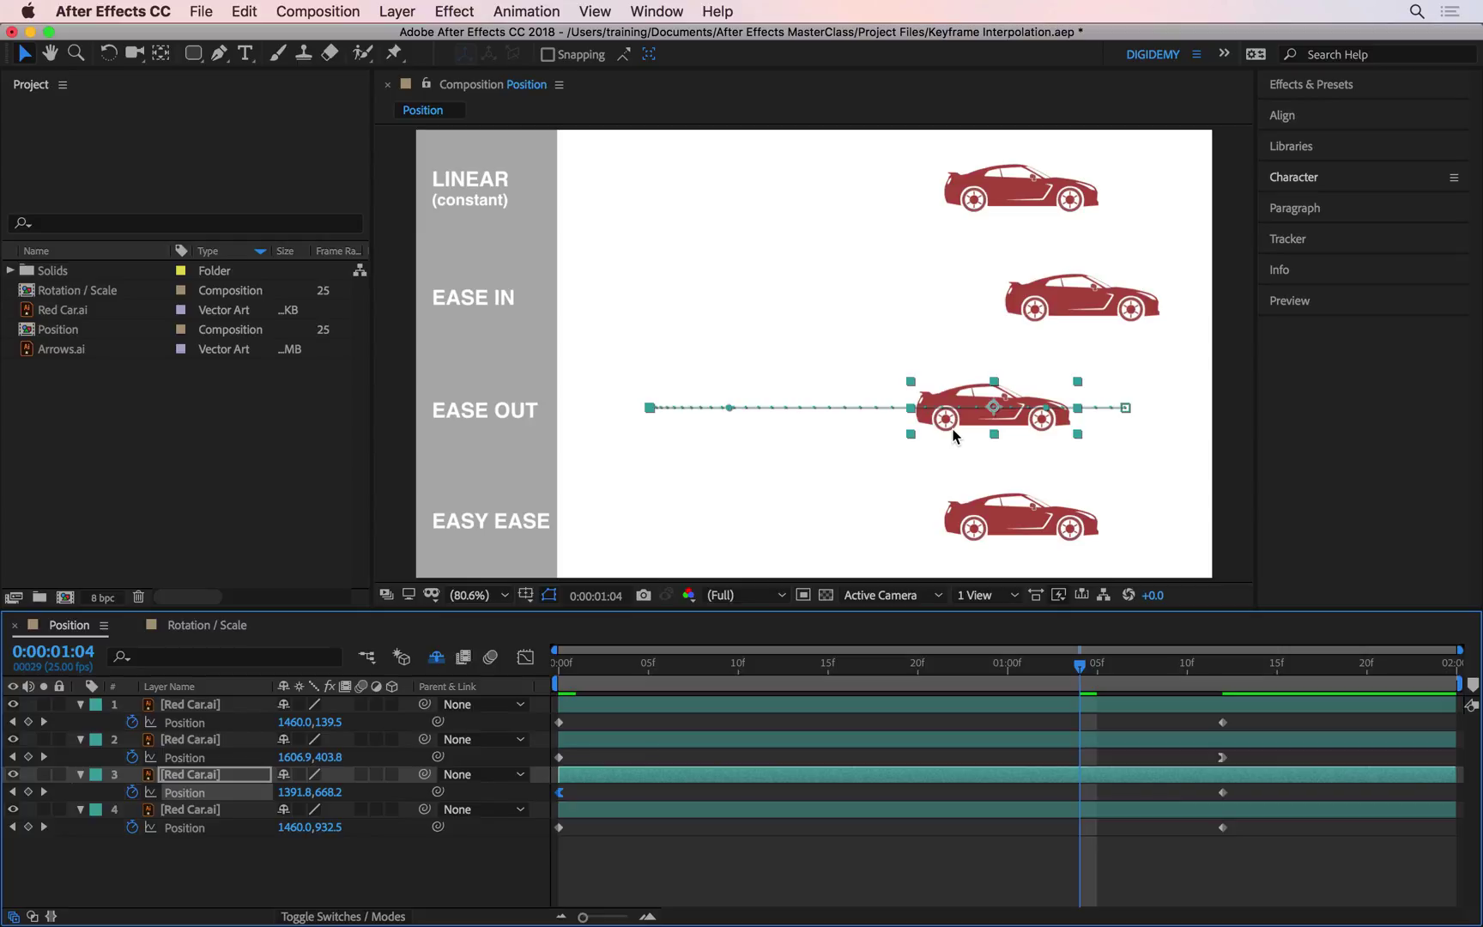
Preview the animation from 0:00:00:00.
key("Home")
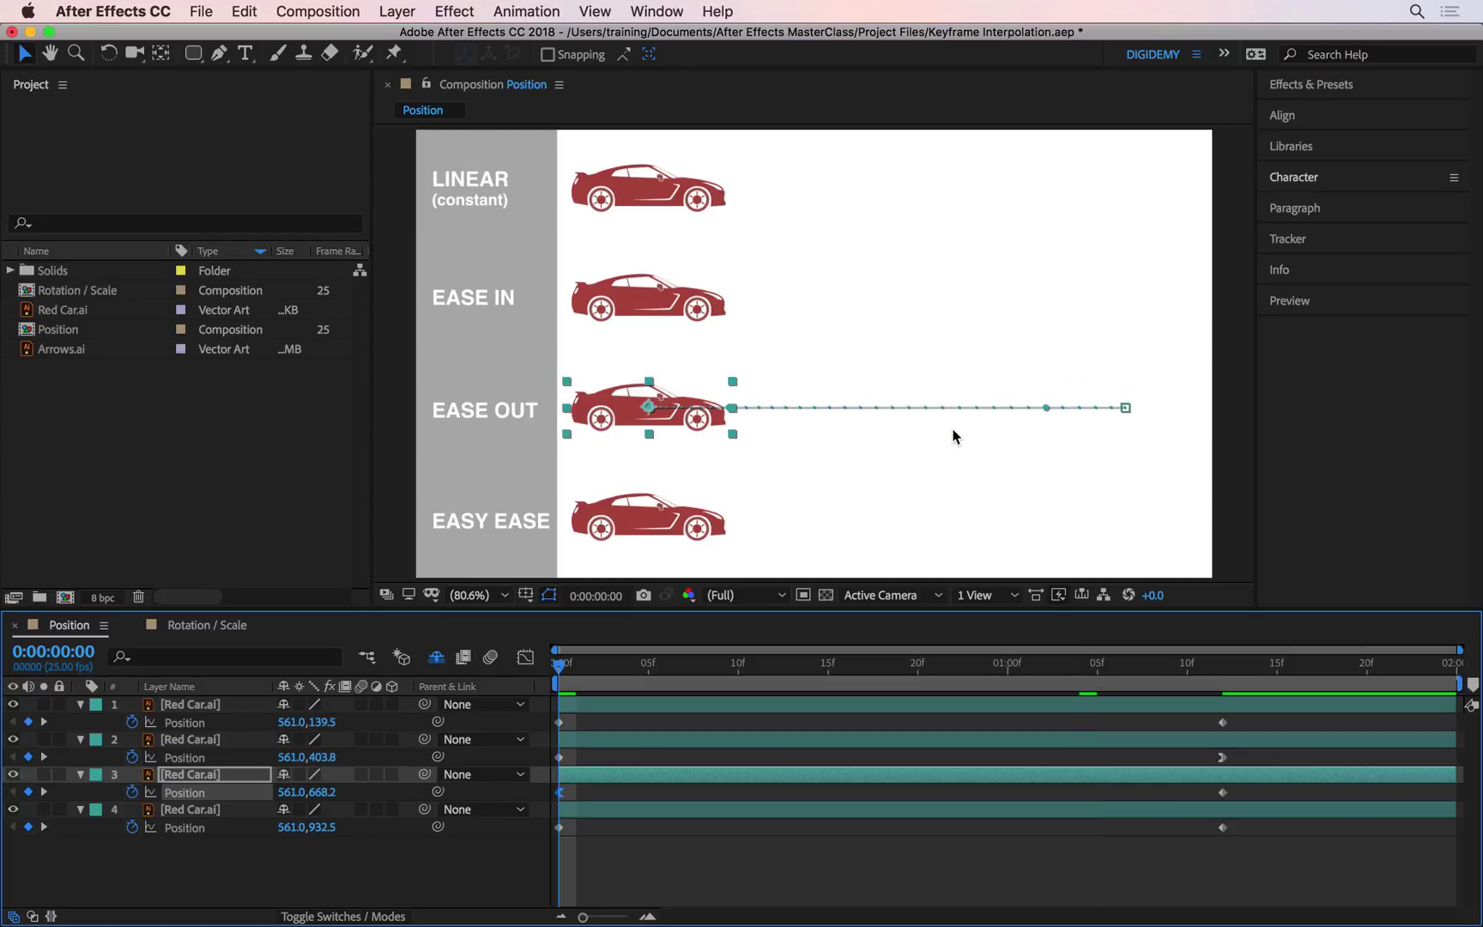
key("space")
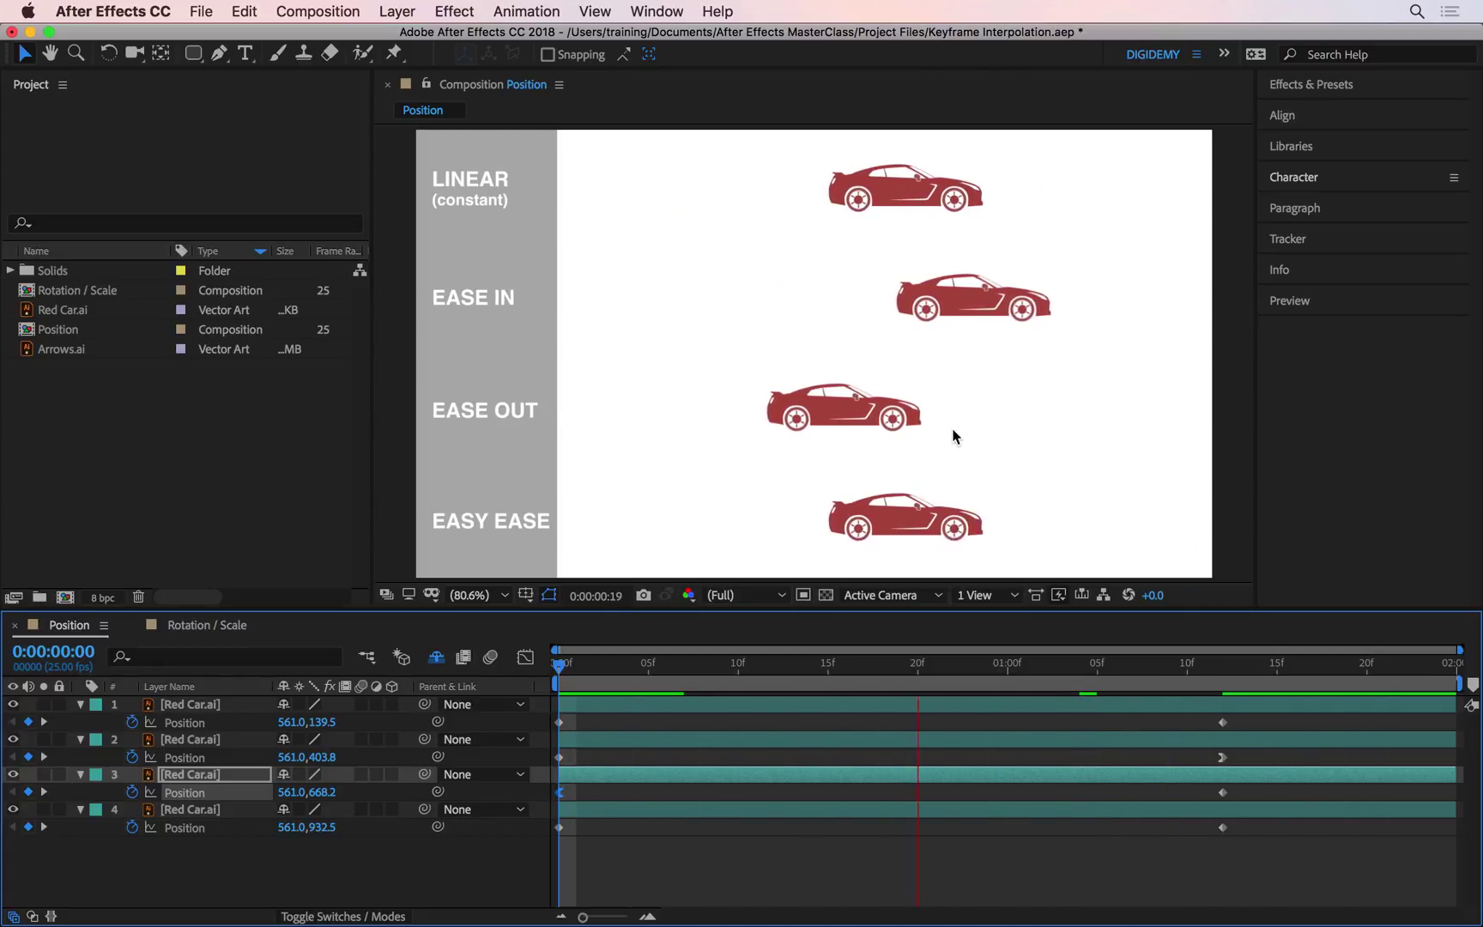
key("space")
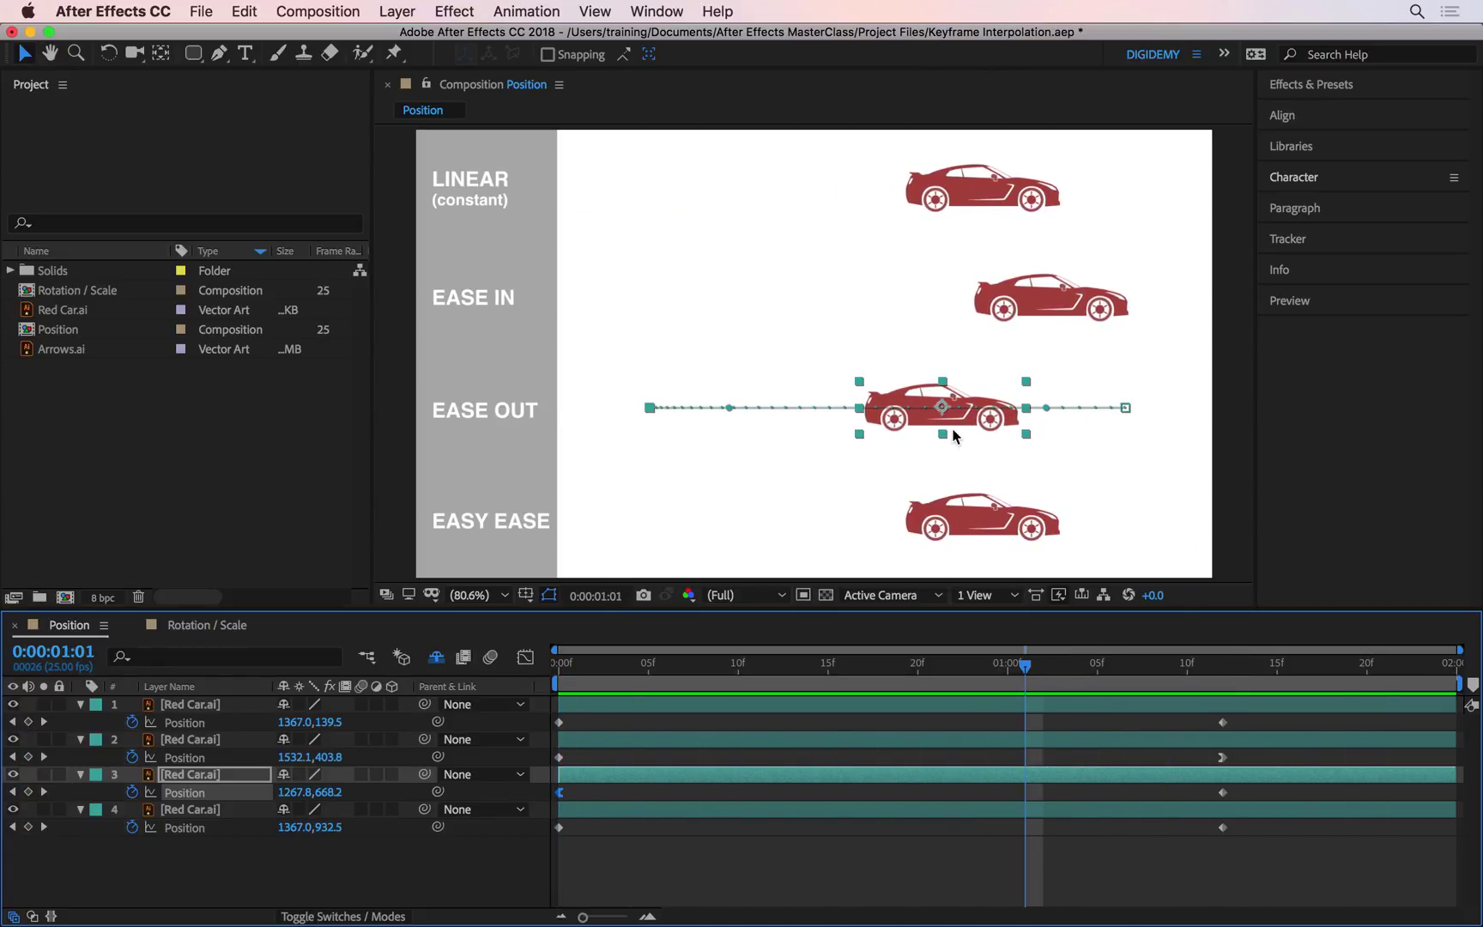
Apply Easy Ease to both Position keyframes of layer 4, the Easy Ease car.
left_click(954, 510)
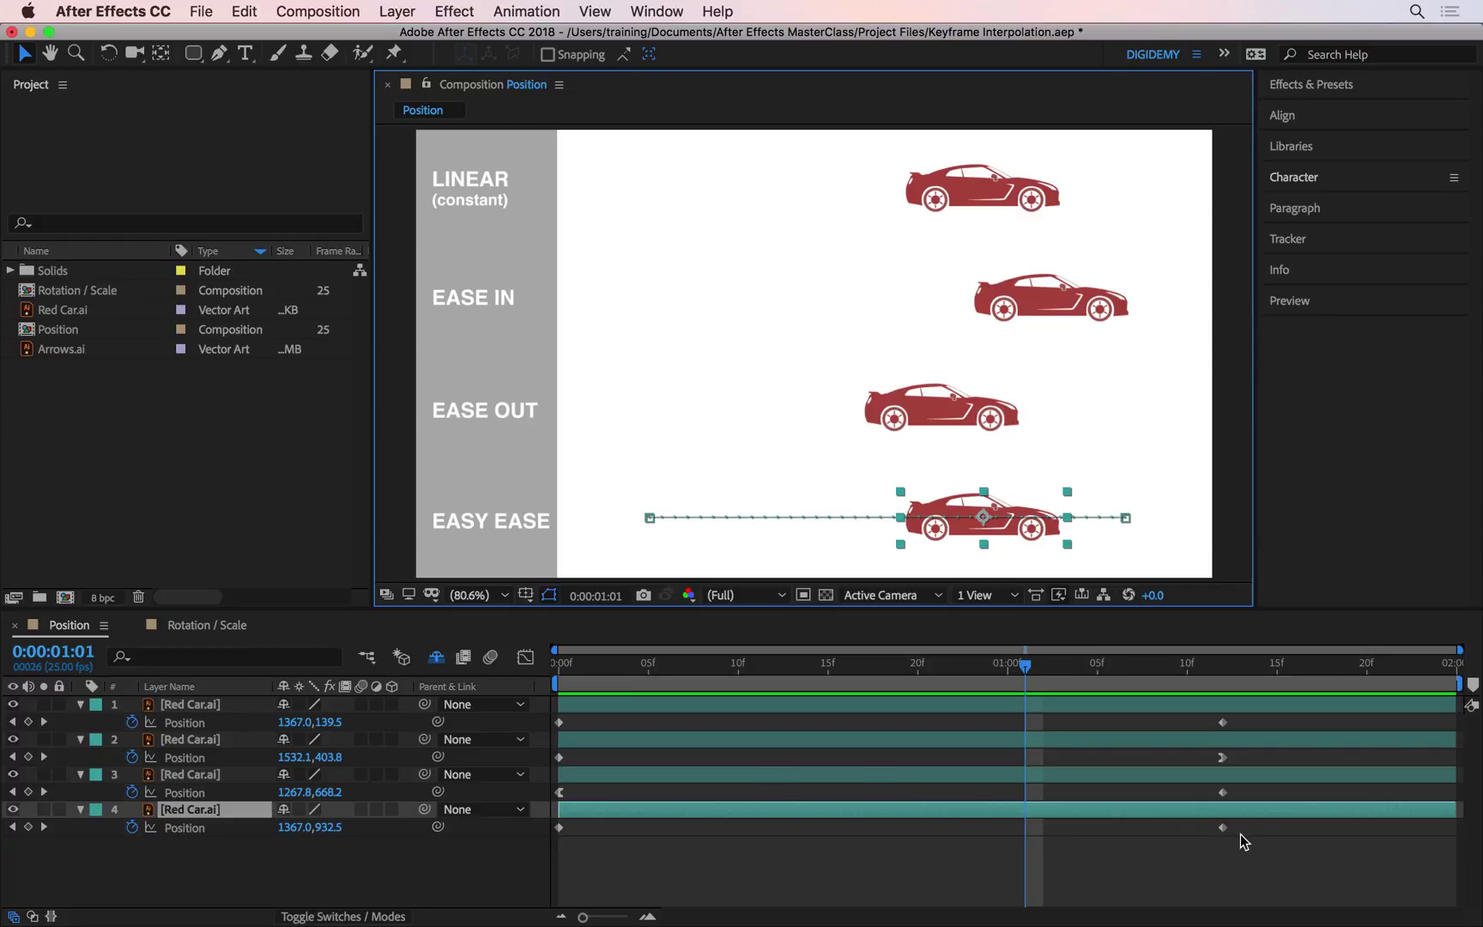
left_click_drag(1264, 834, 557, 832)
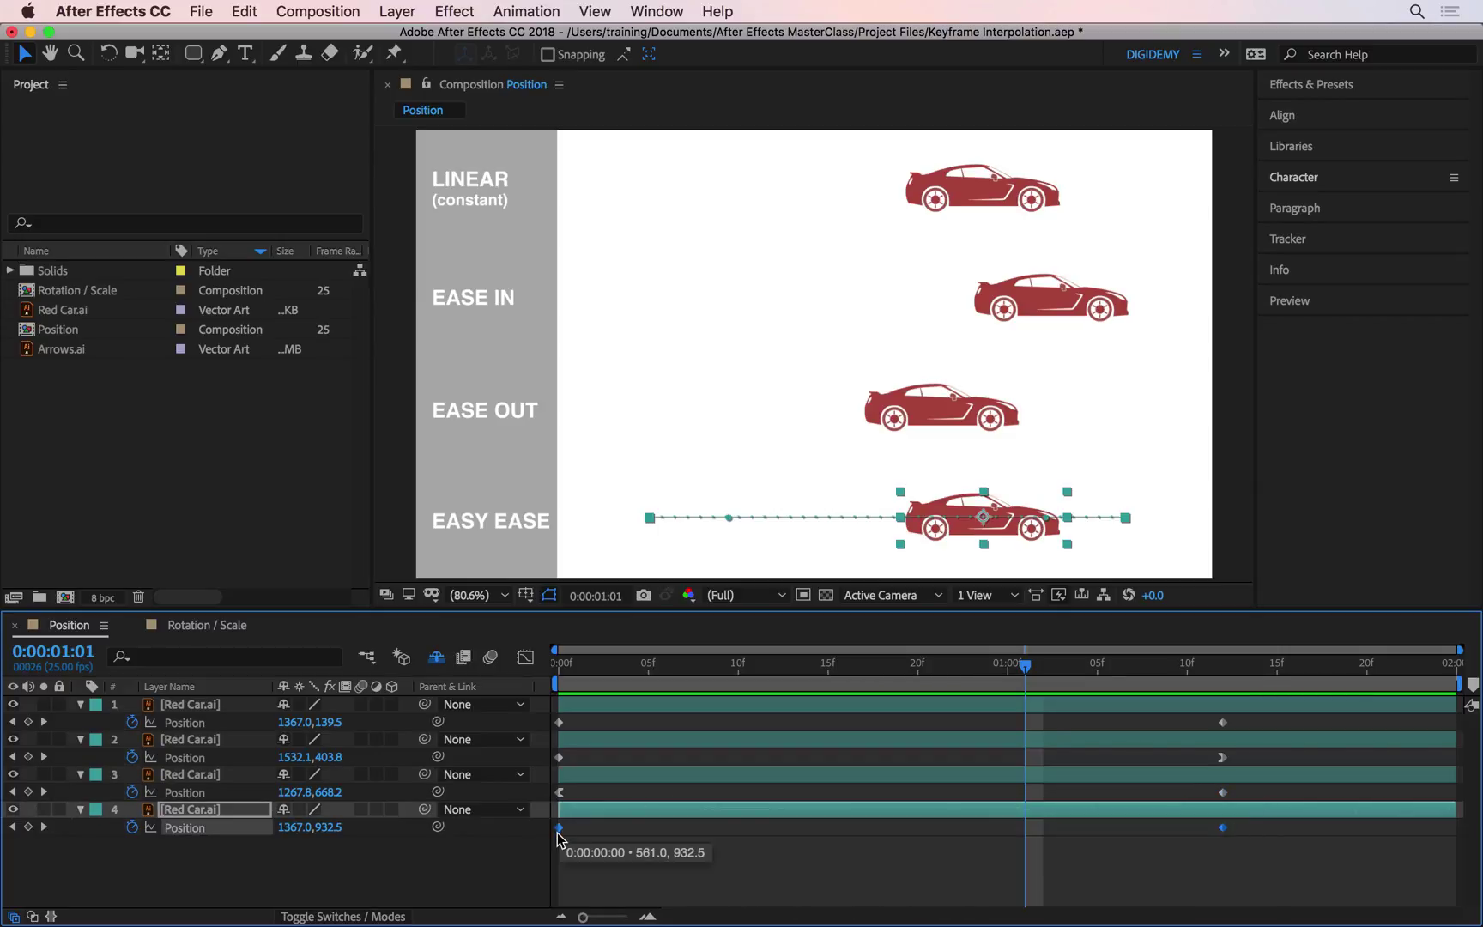
right_click(559, 831)
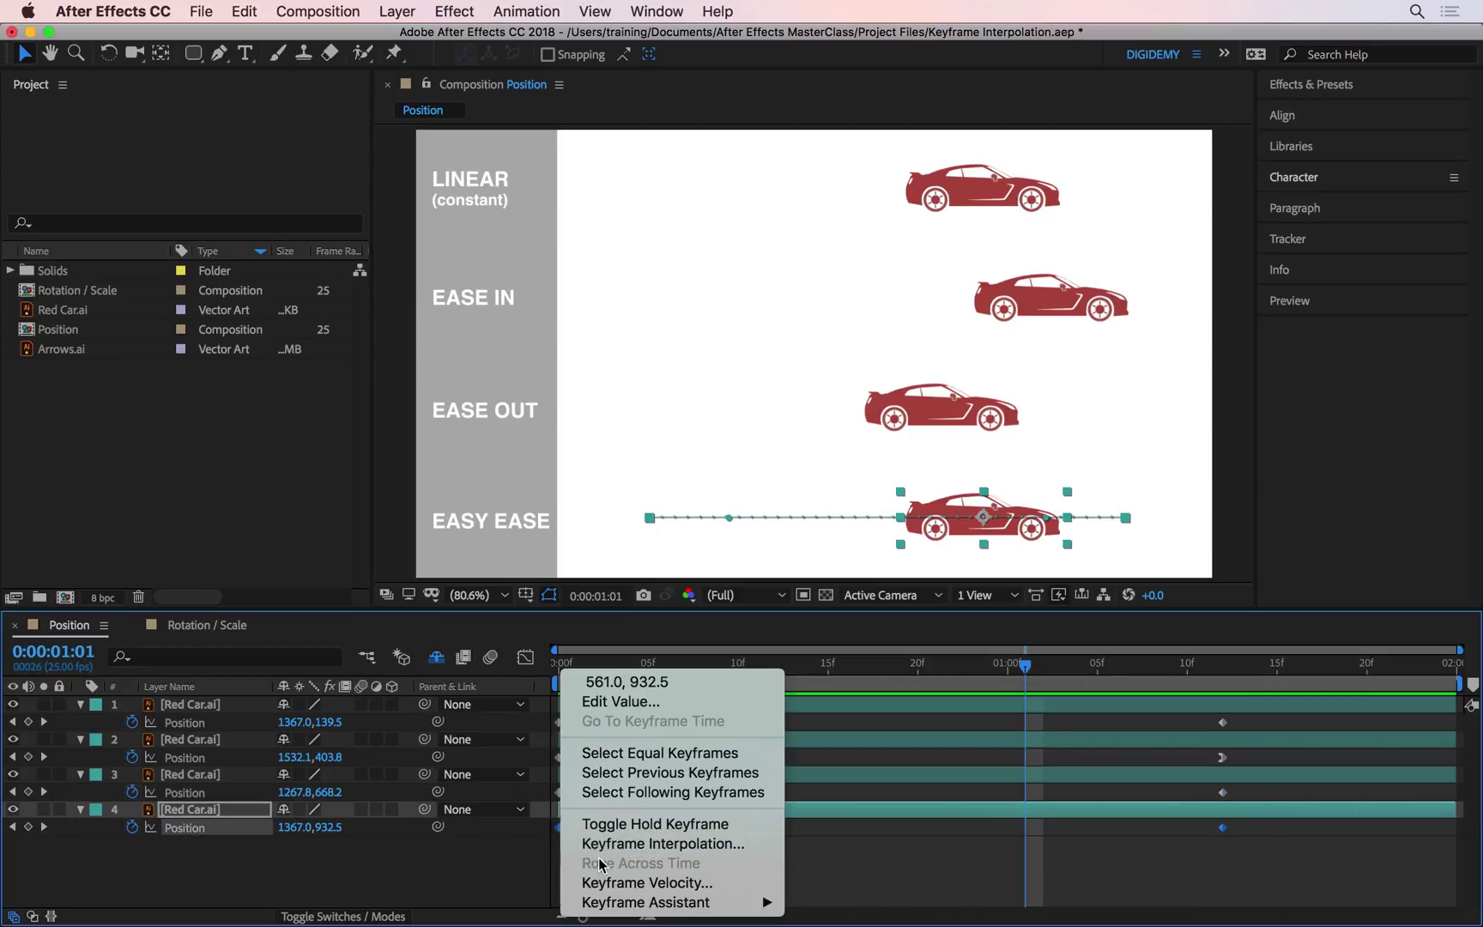
mouse_move(681, 912)
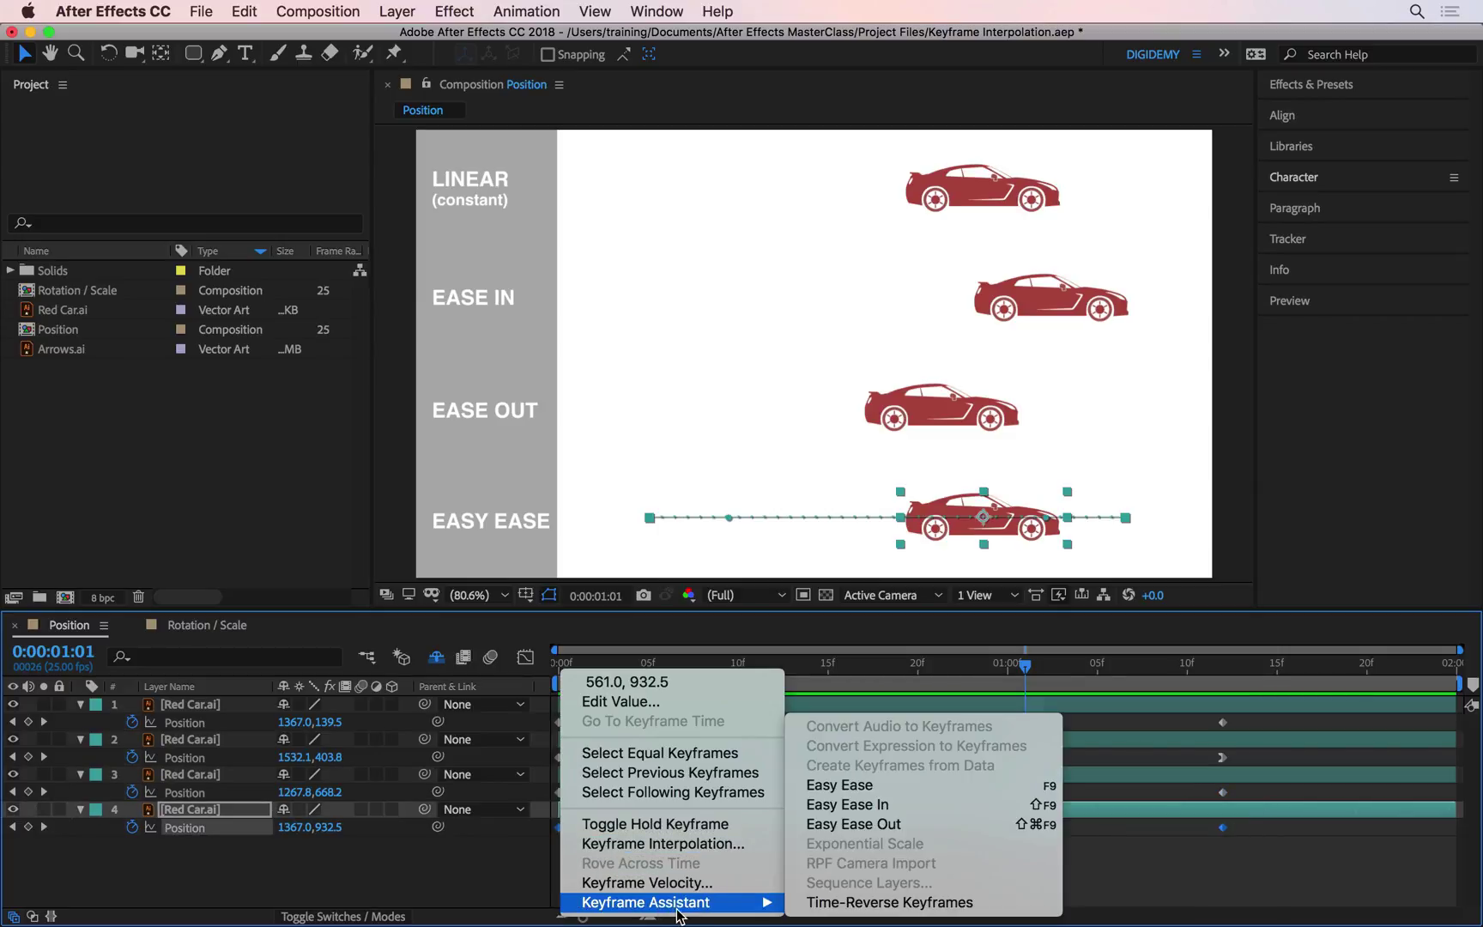
left_click(938, 786)
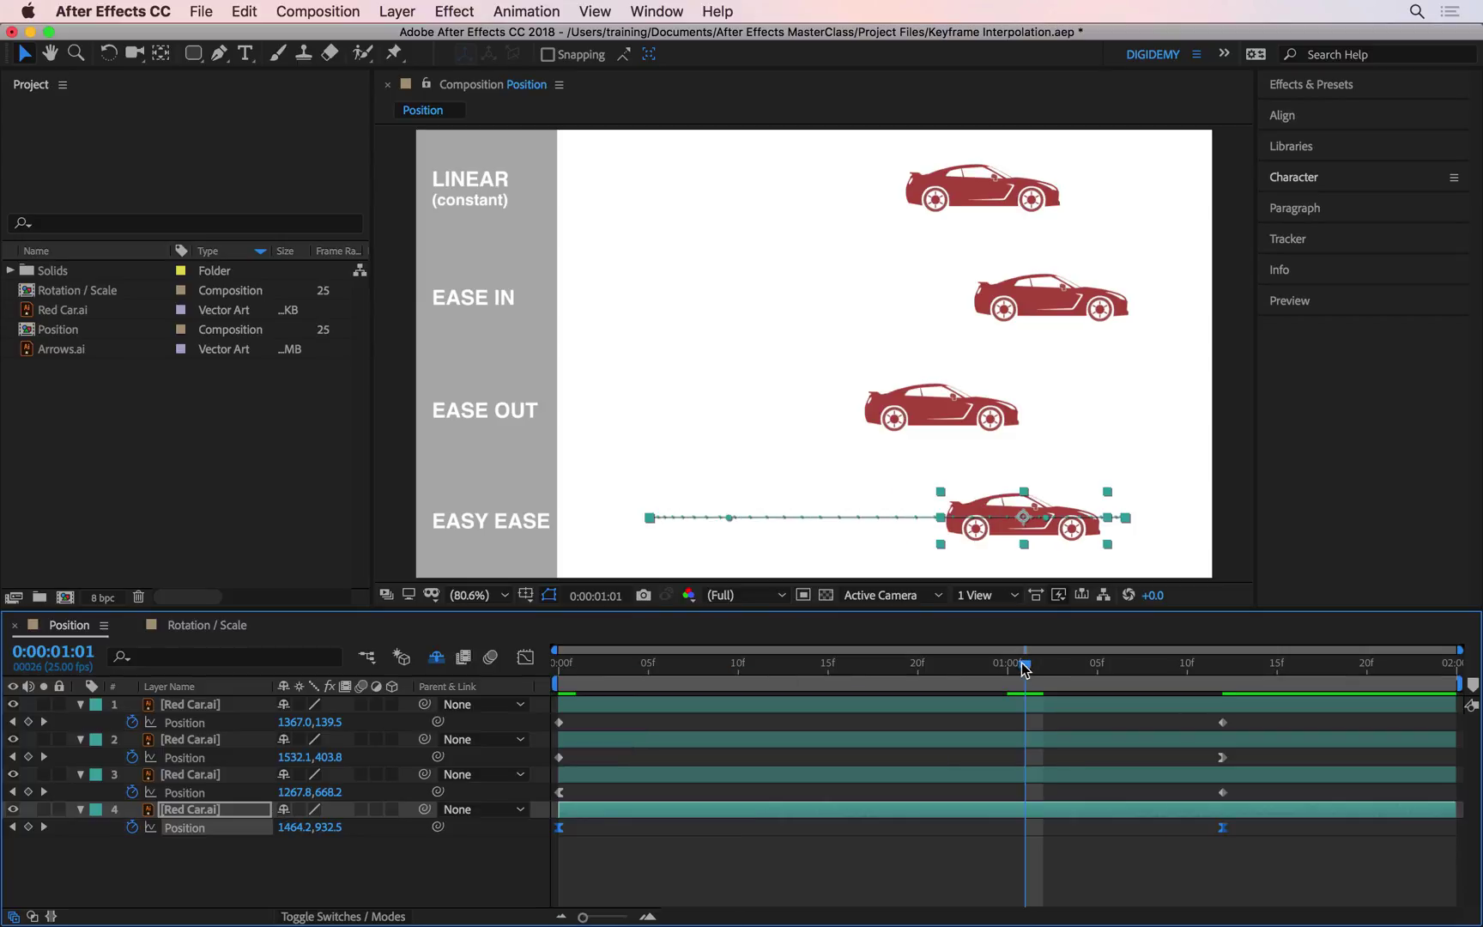
Scrub back through frames 16 and 10 to compare the cars, then preview from the start.
left_click_drag(1026, 665, 773, 560)
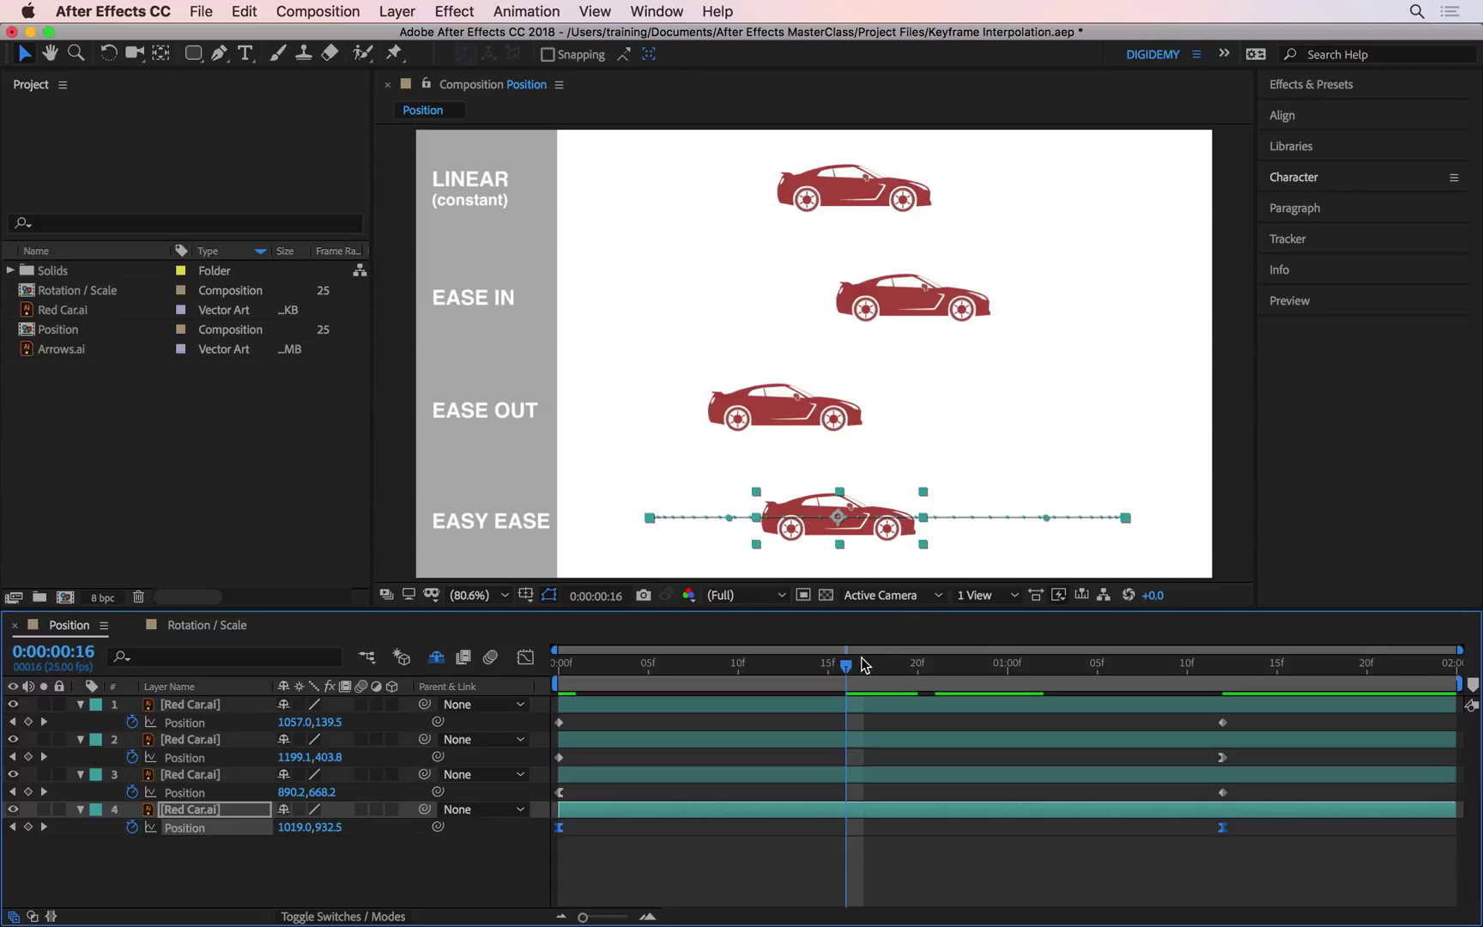
left_click_drag(847, 667, 738, 668)
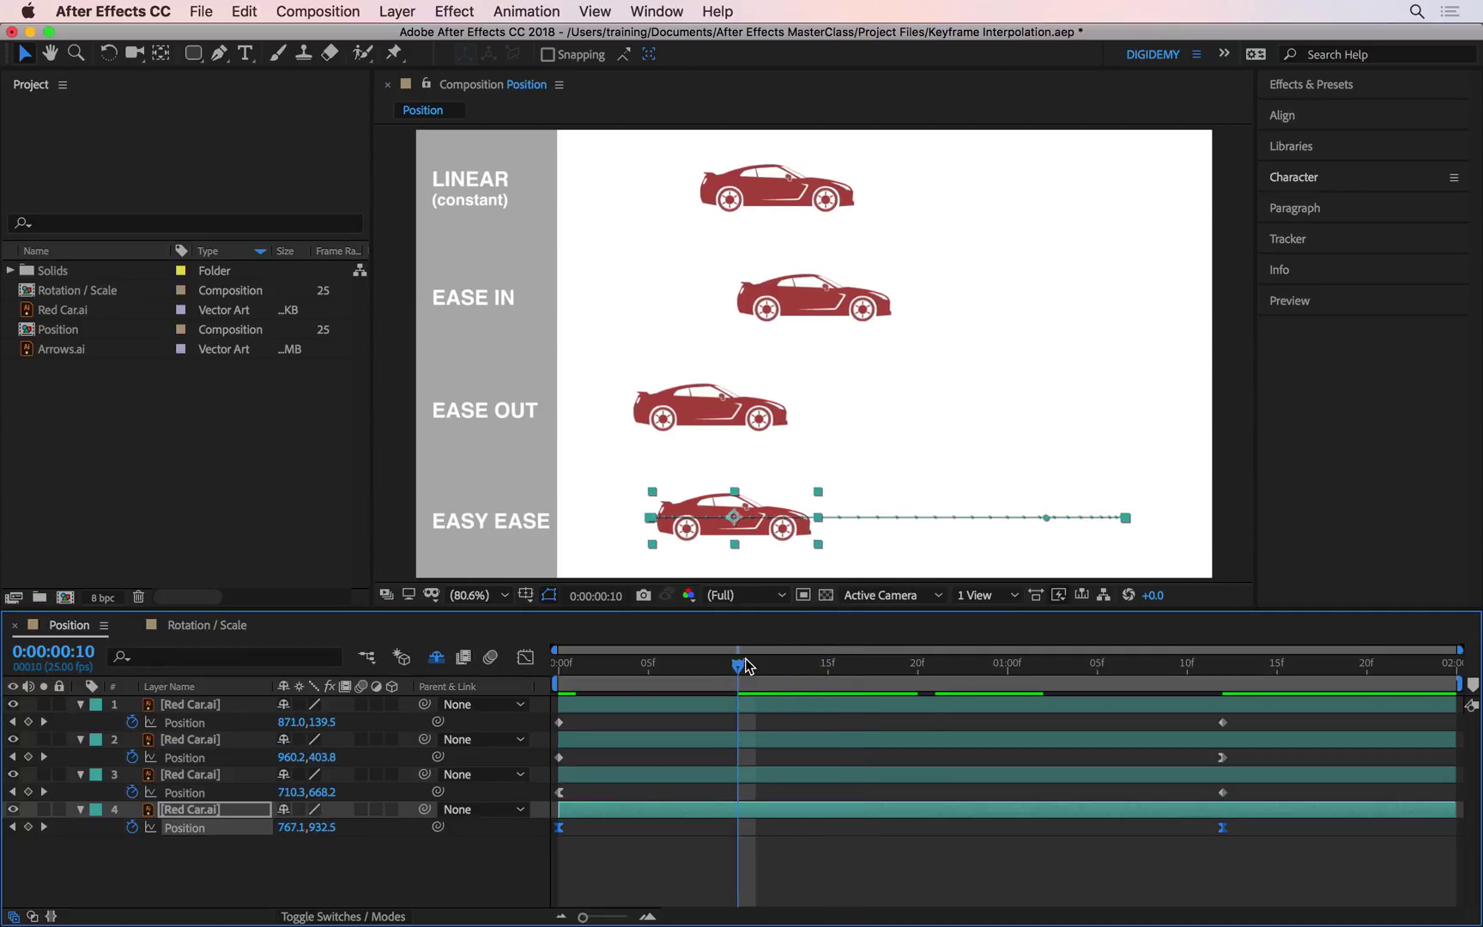
left_click_drag(744, 666, 509, 675)
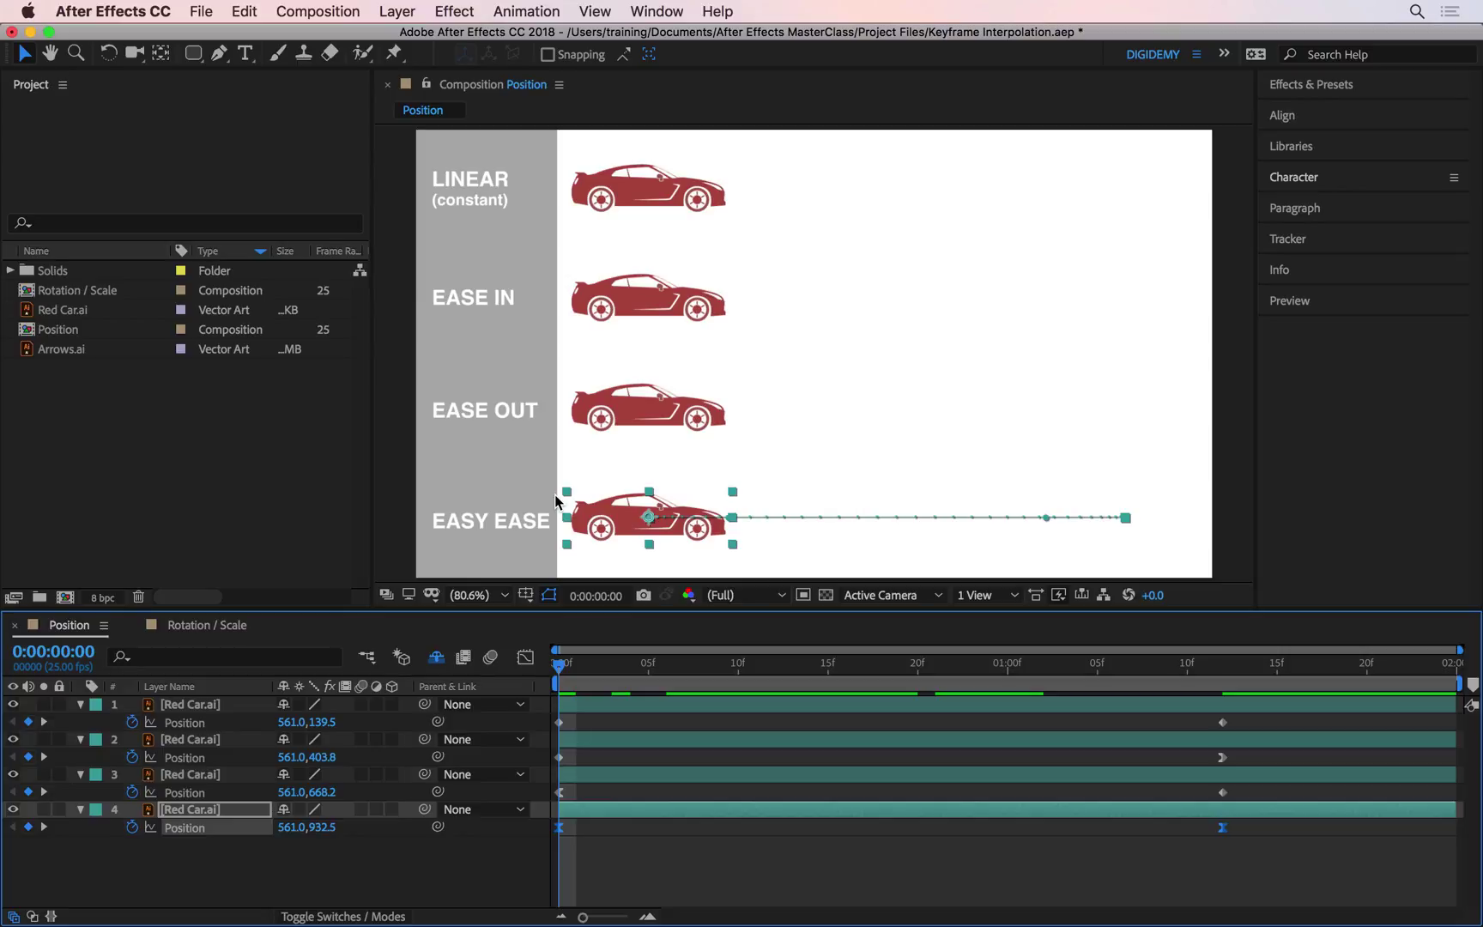
key("space")
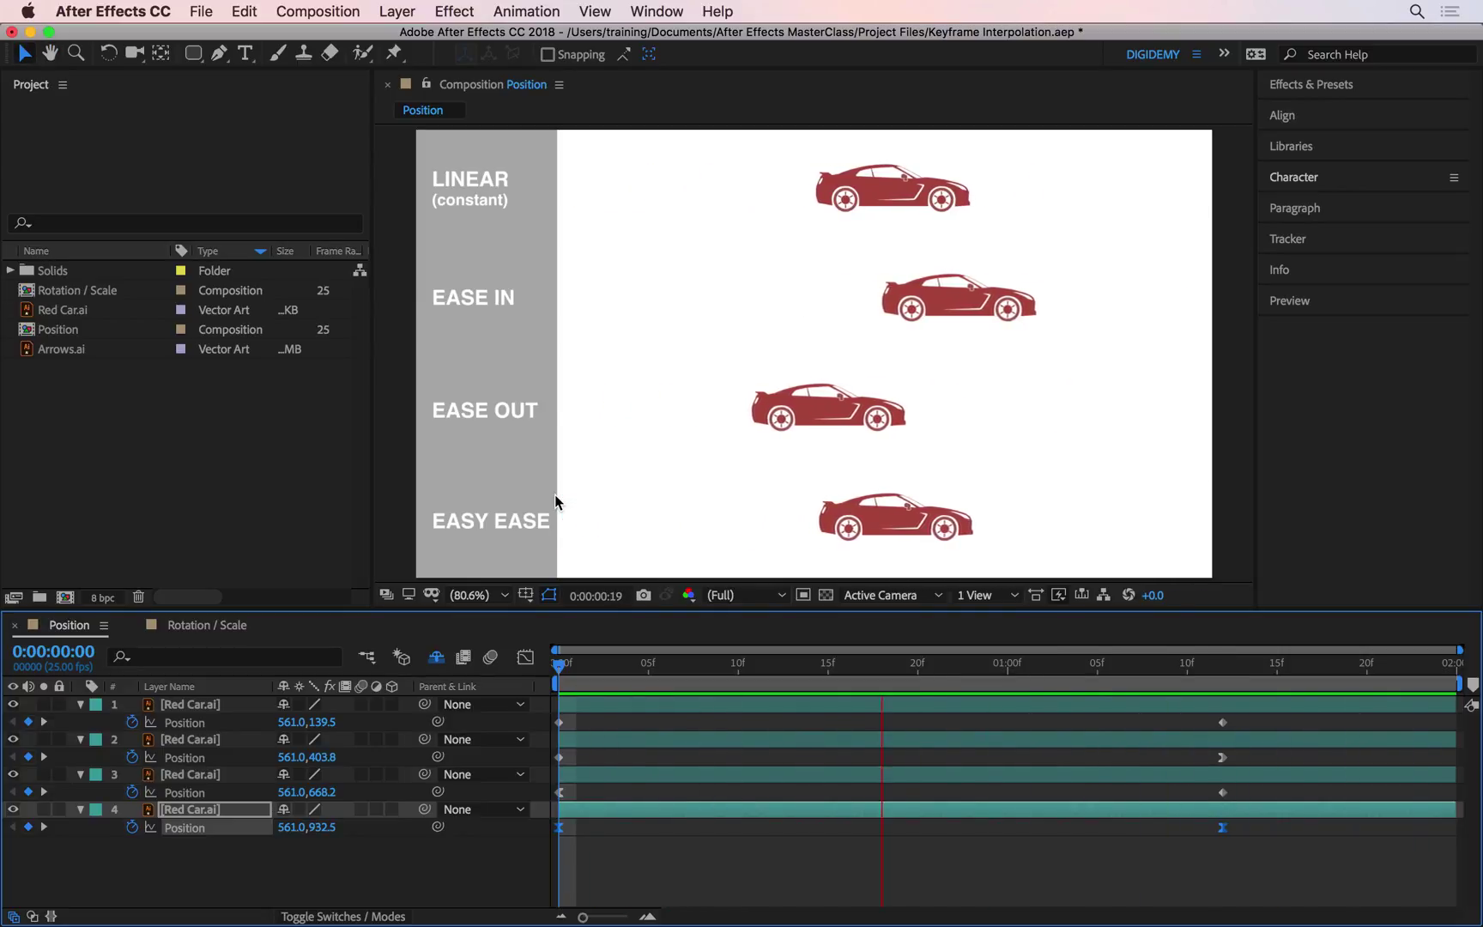
key("space")
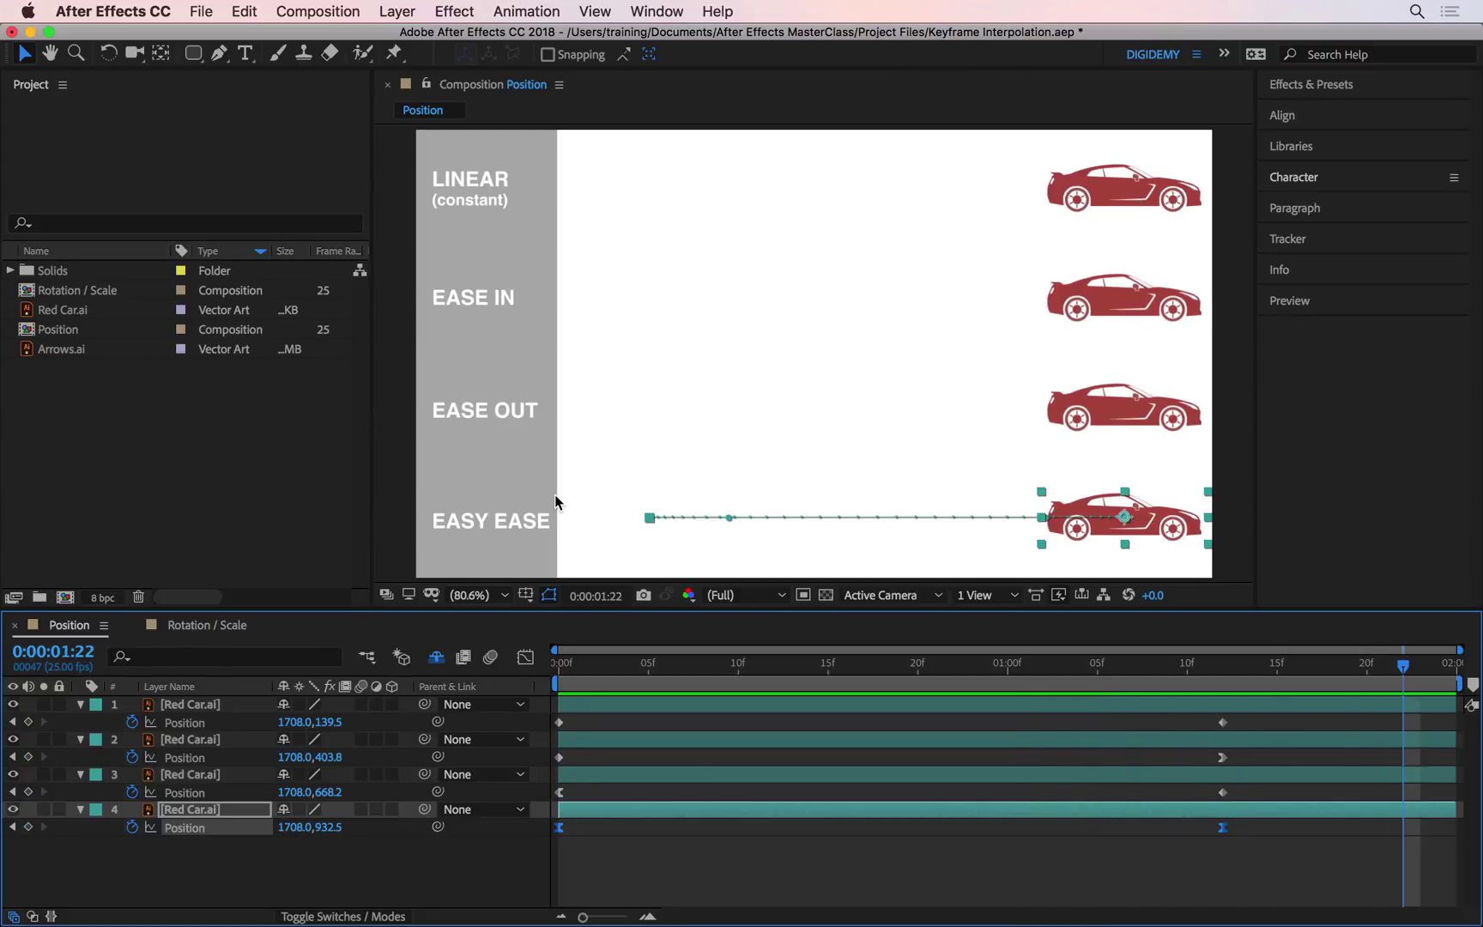